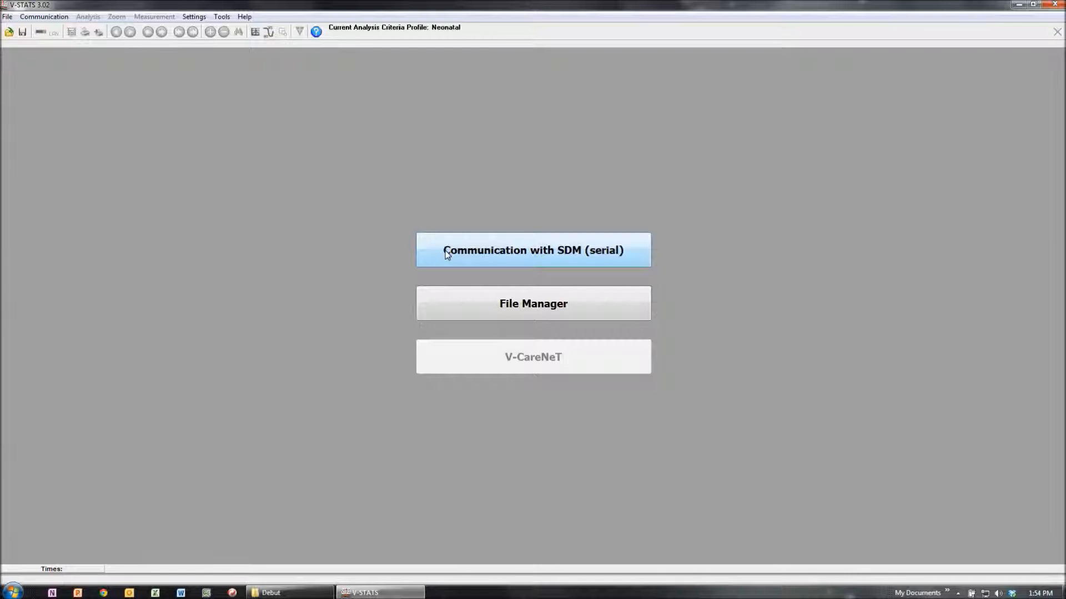
# Step: Open serial communication with the SDM, choose the COM7 USB Serial Port and download the monitor's data
pyautogui.click(447, 255)
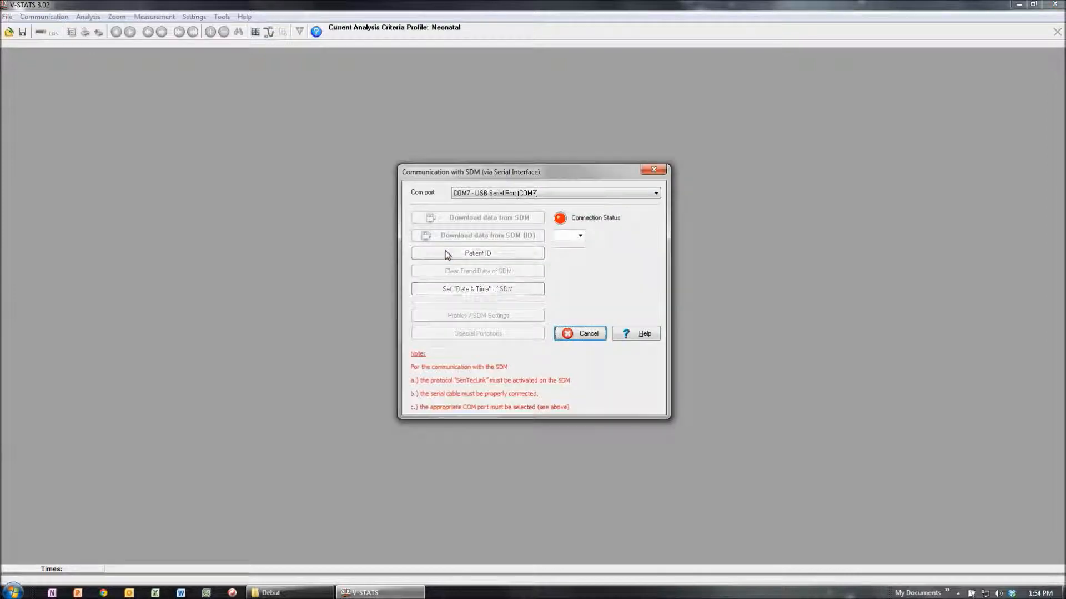
pyautogui.click(538, 192)
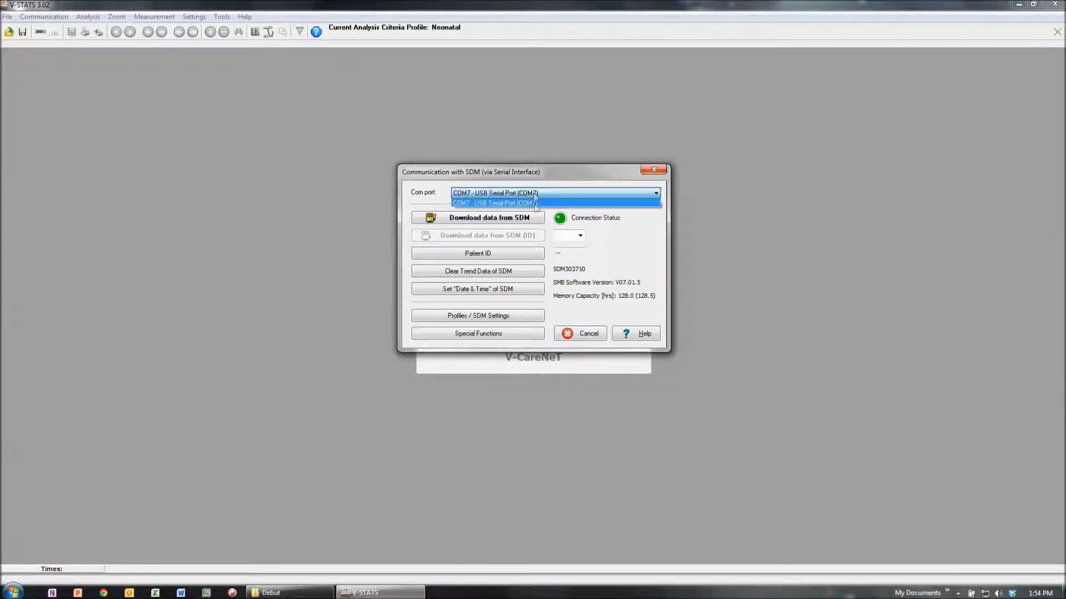
pyautogui.click(570, 203)
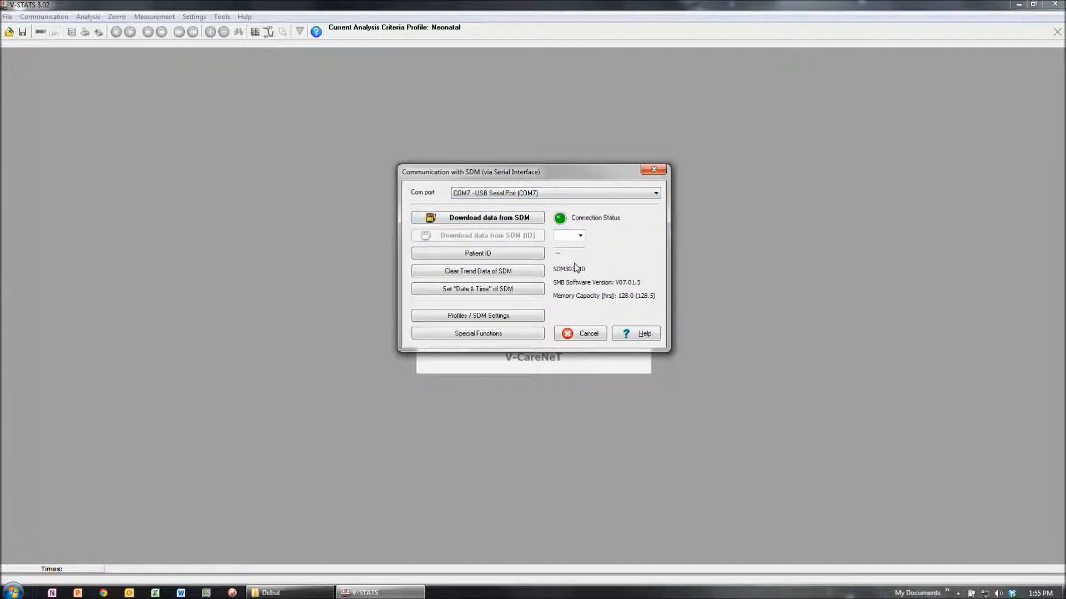
pyautogui.click(467, 218)
pyautogui.click(465, 219)
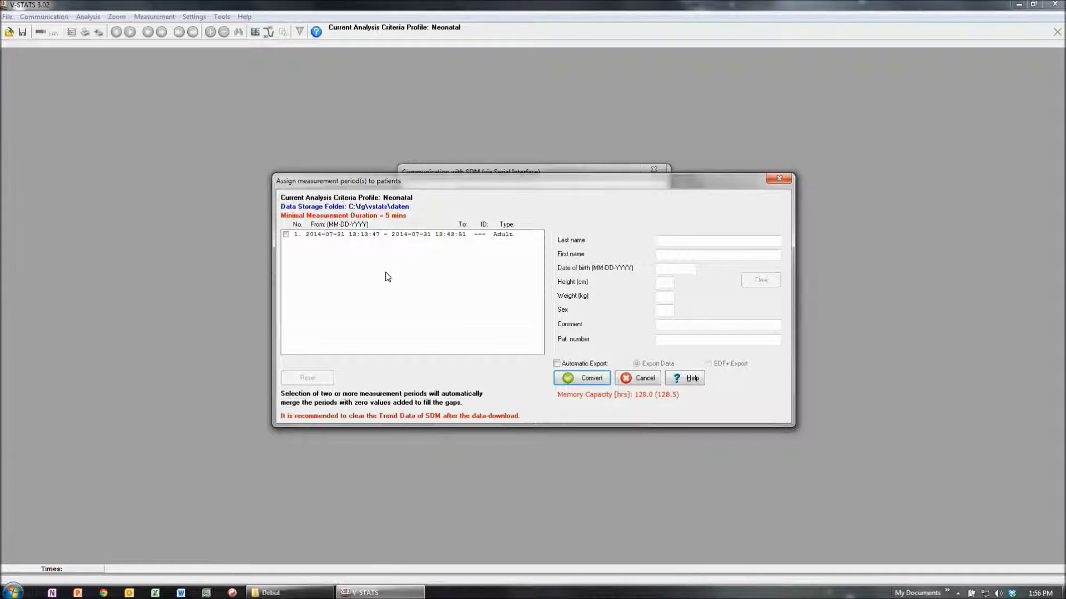
# Step: Select measurement period 1 for conversion and enter the patient's last and first name
pyautogui.click(286, 234)
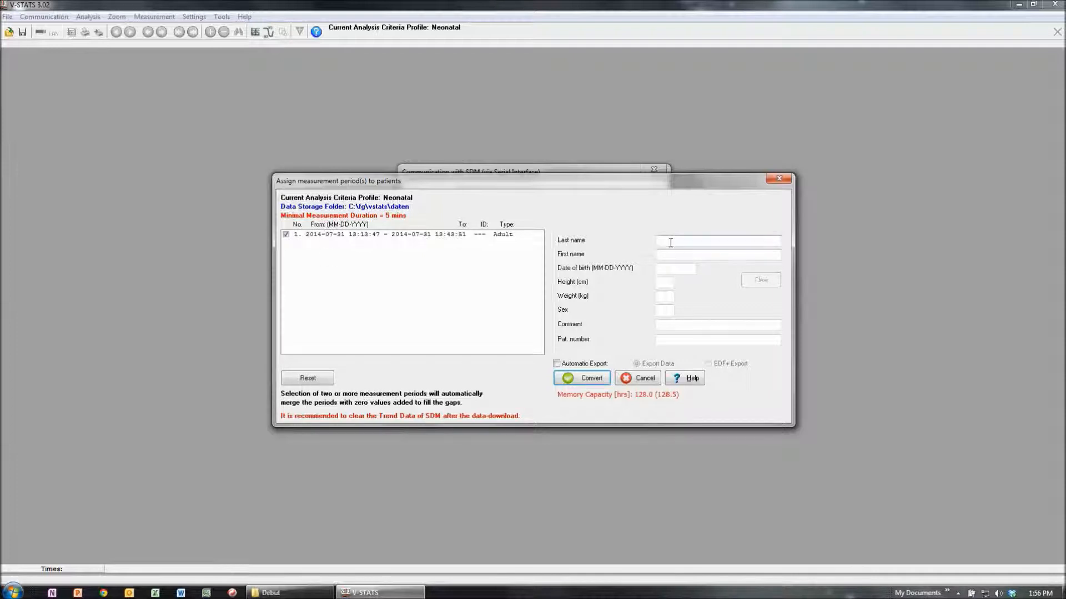
pyautogui.click(672, 255)
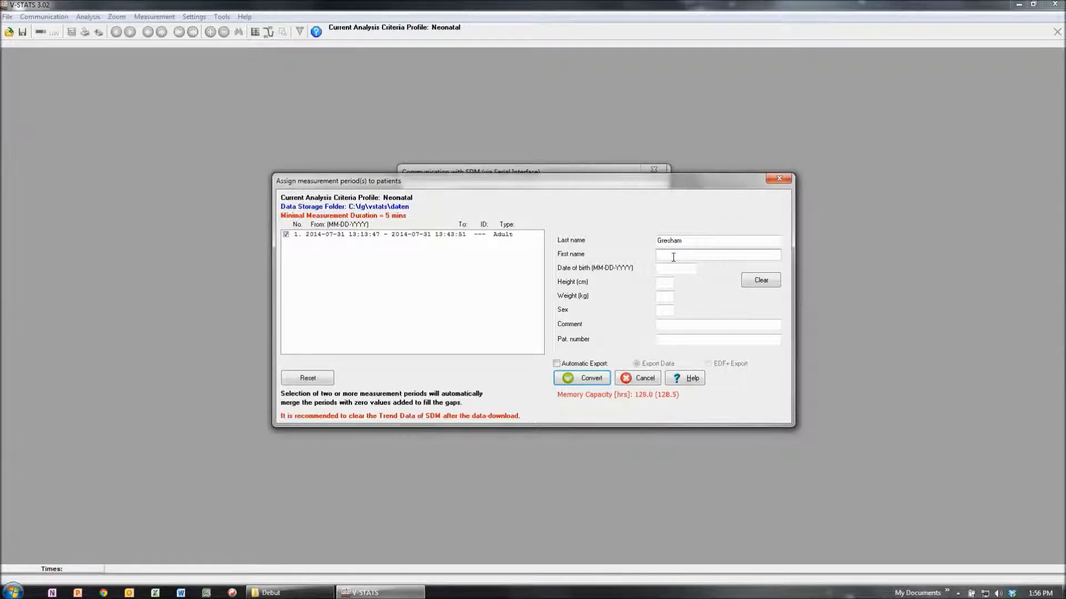
# Step: Add the comment "Trial for Video", convert the selected measurement period, and close the remaining SDM dialogs
pyautogui.click(669, 327)
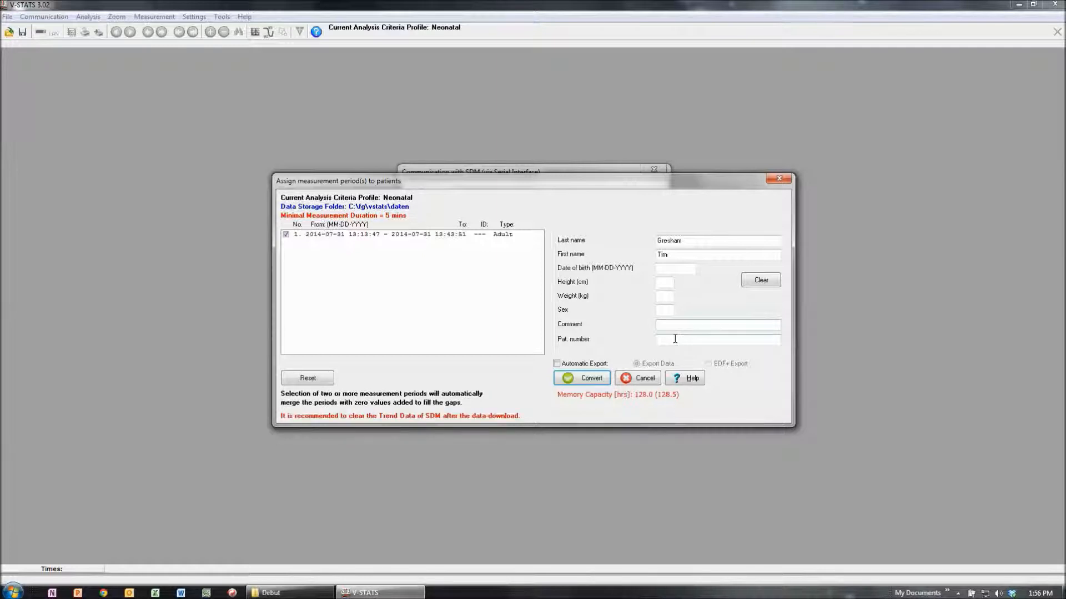
pyautogui.write('Trial for Video')
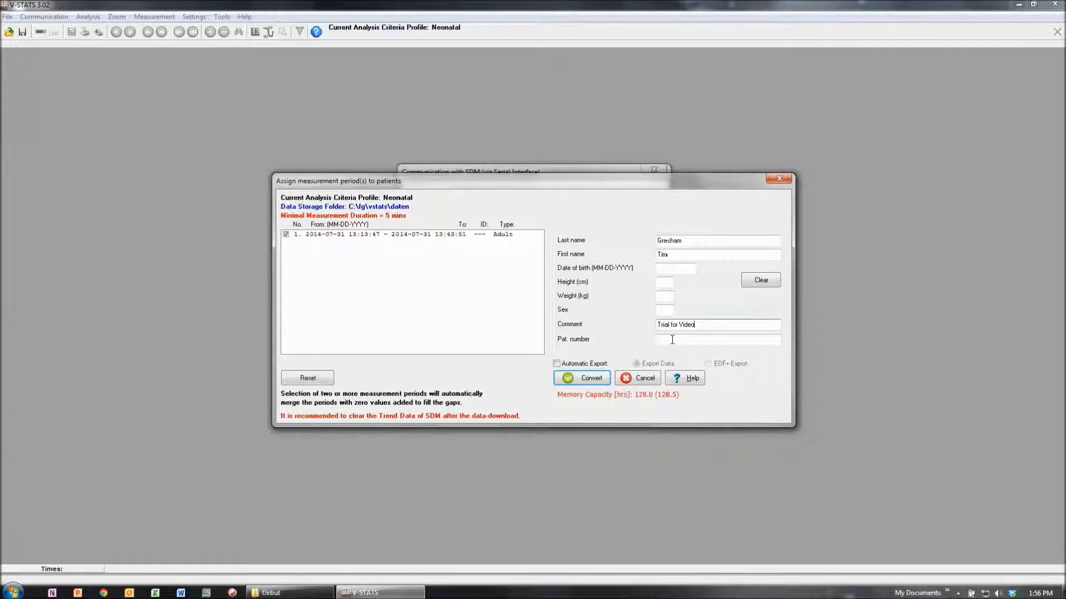
pyautogui.click(592, 380)
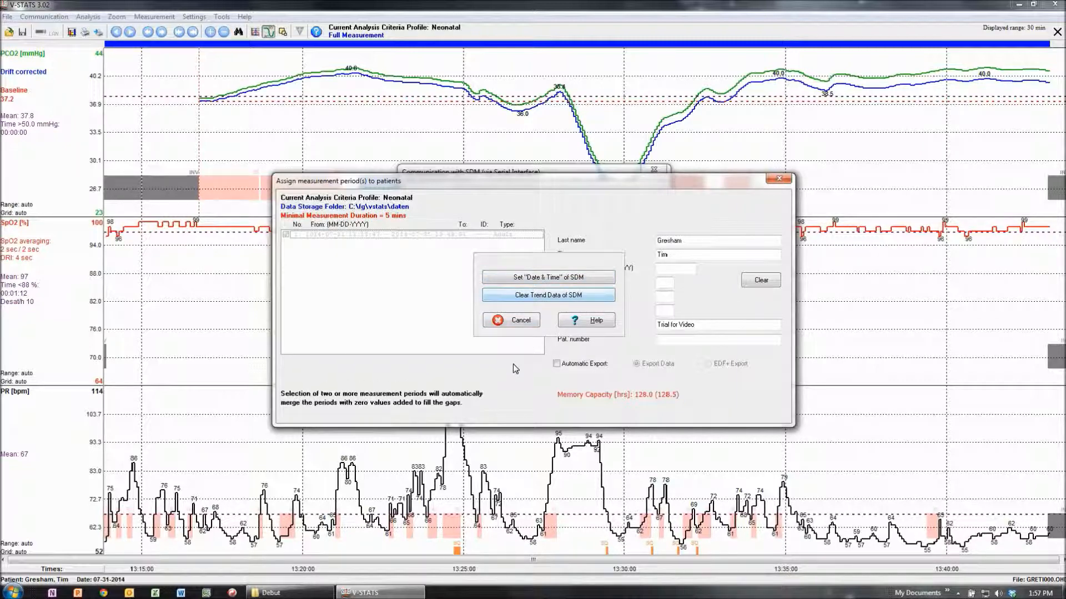
pyautogui.click(516, 321)
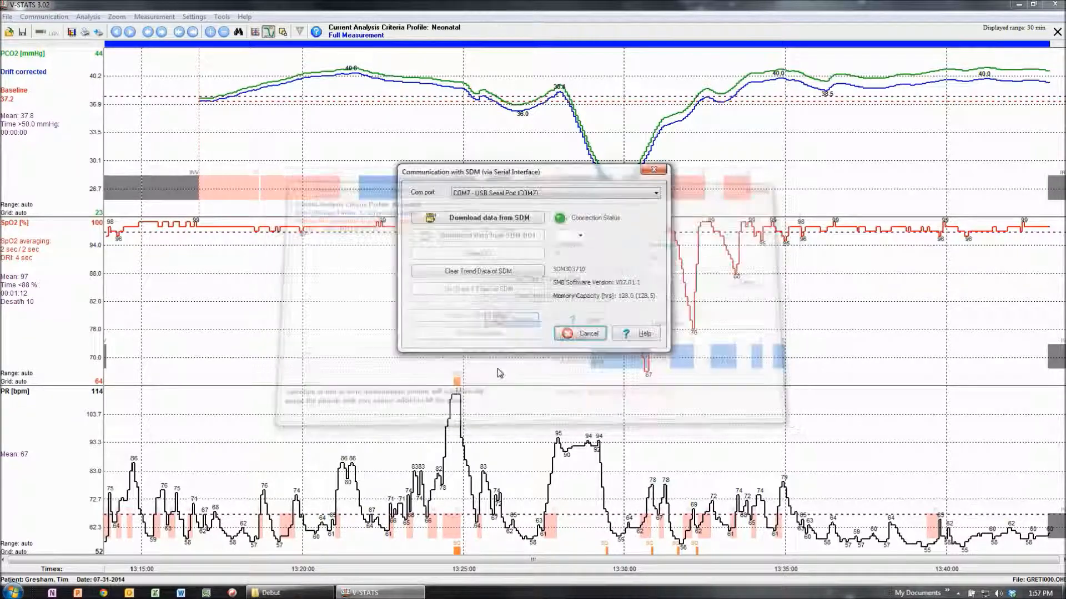
pyautogui.click(581, 334)
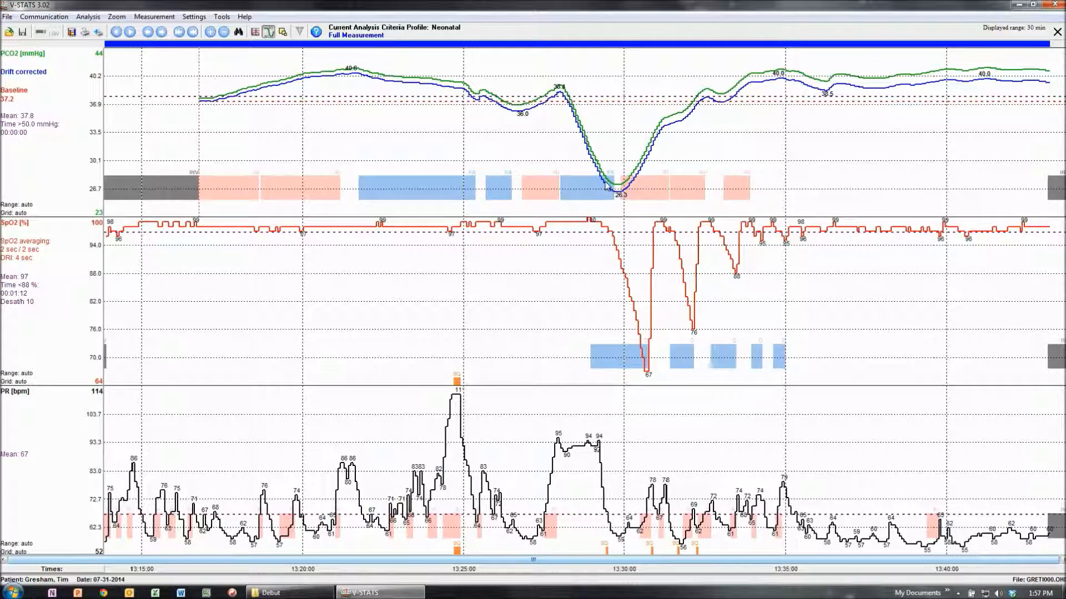
# Step: Locate the converted measurement in the File Manager's daten folder, then close the File Manager and the displayed measurement
pyautogui.moveTo(607, 193)
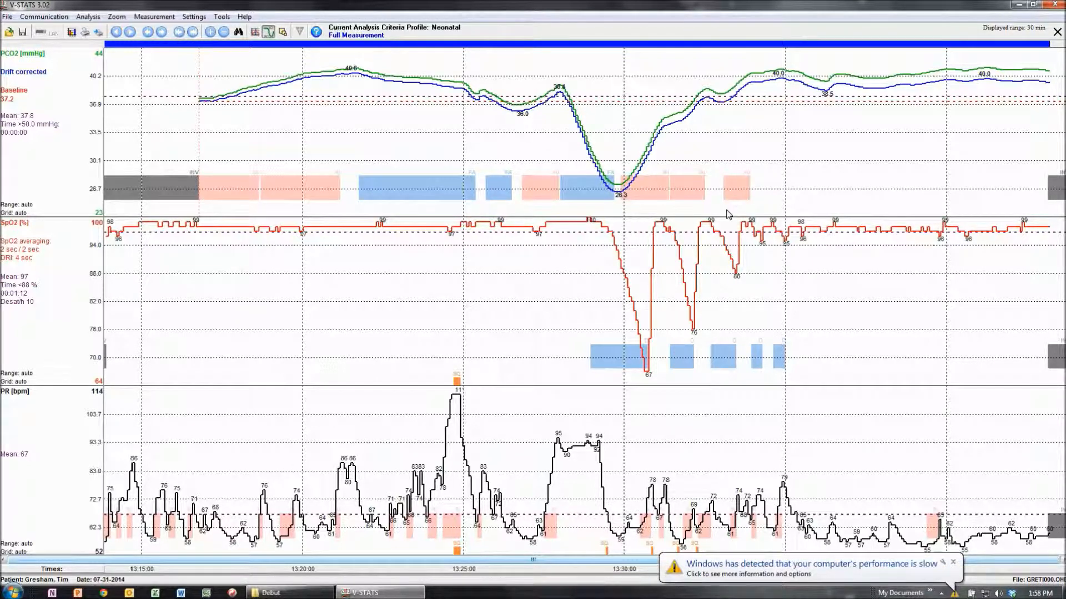
pyautogui.click(7, 17)
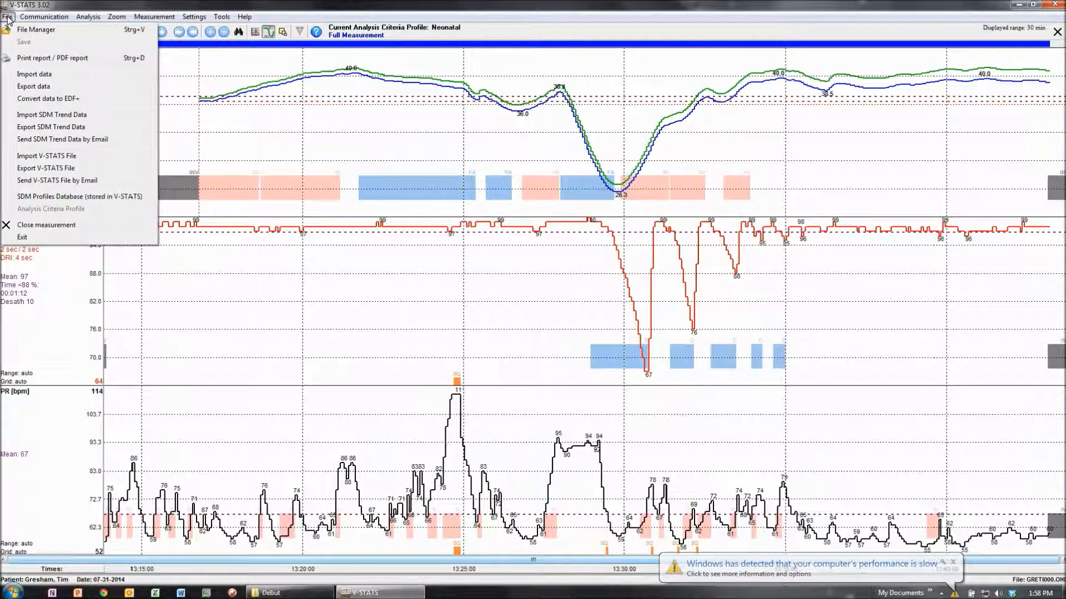
pyautogui.click(34, 29)
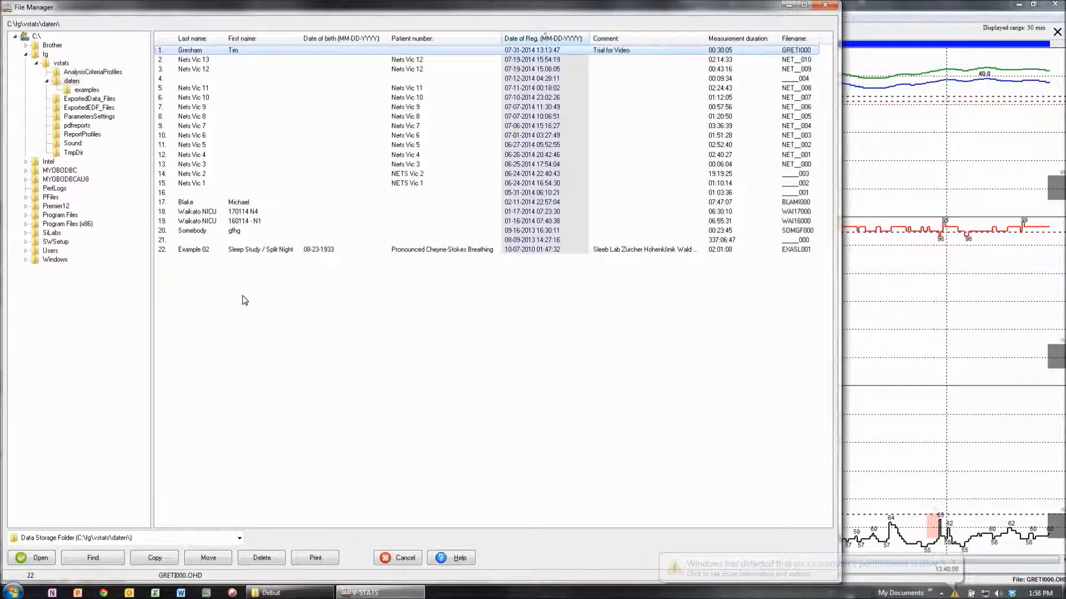
pyautogui.click(69, 81)
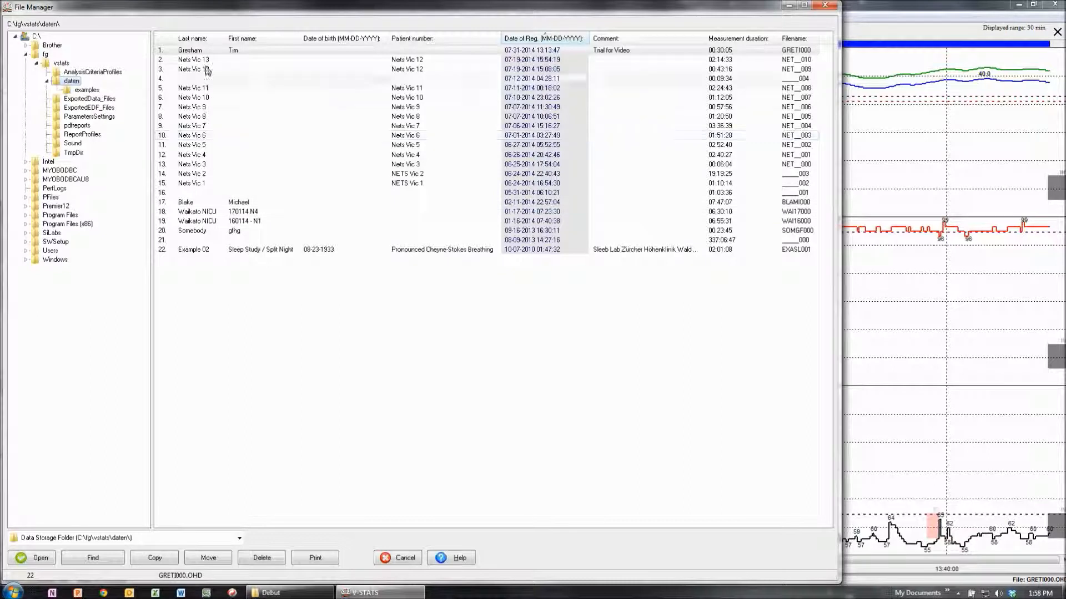
pyautogui.click(208, 51)
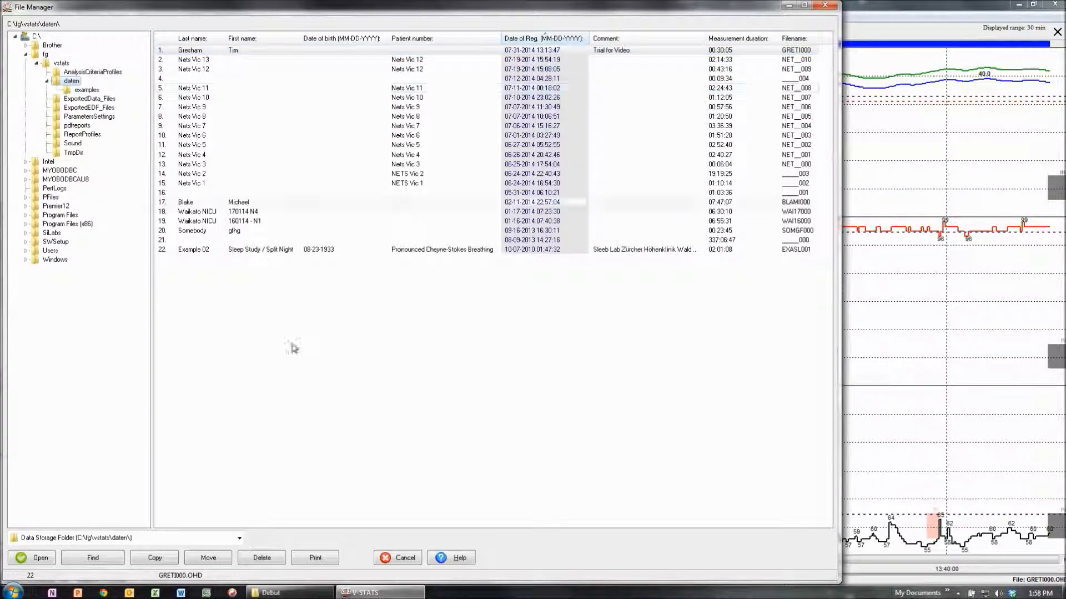
pyautogui.click(826, 6)
pyautogui.click(1057, 33)
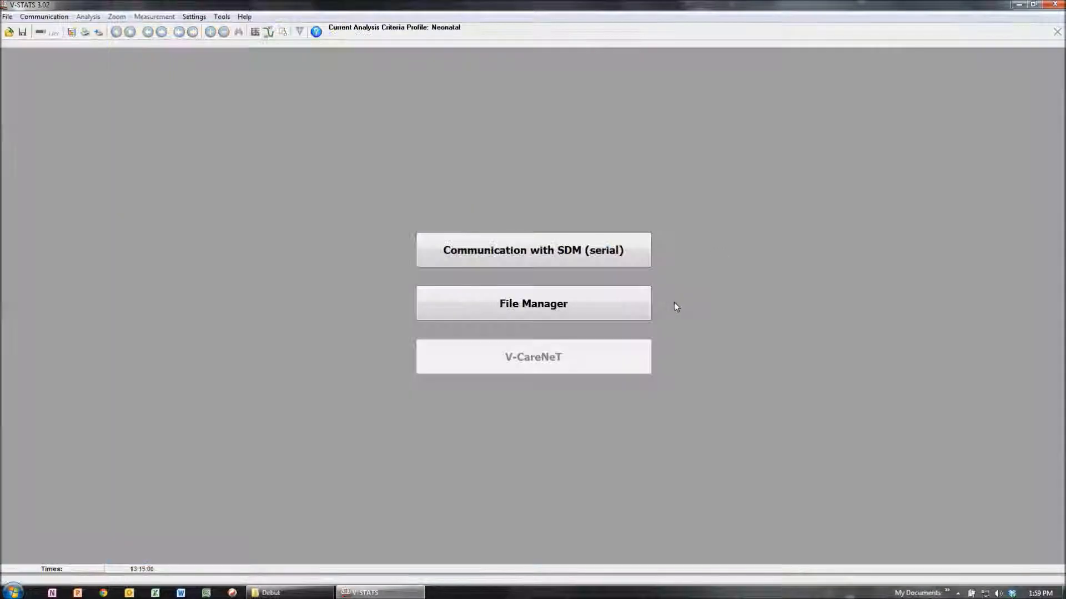
pyautogui.click(524, 255)
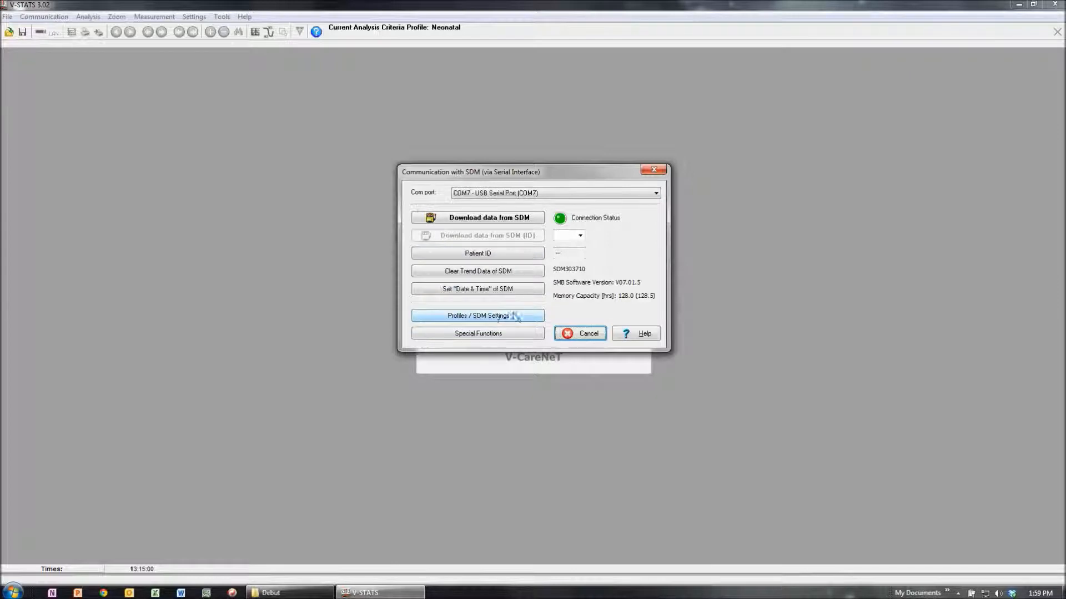
pyautogui.click(465, 317)
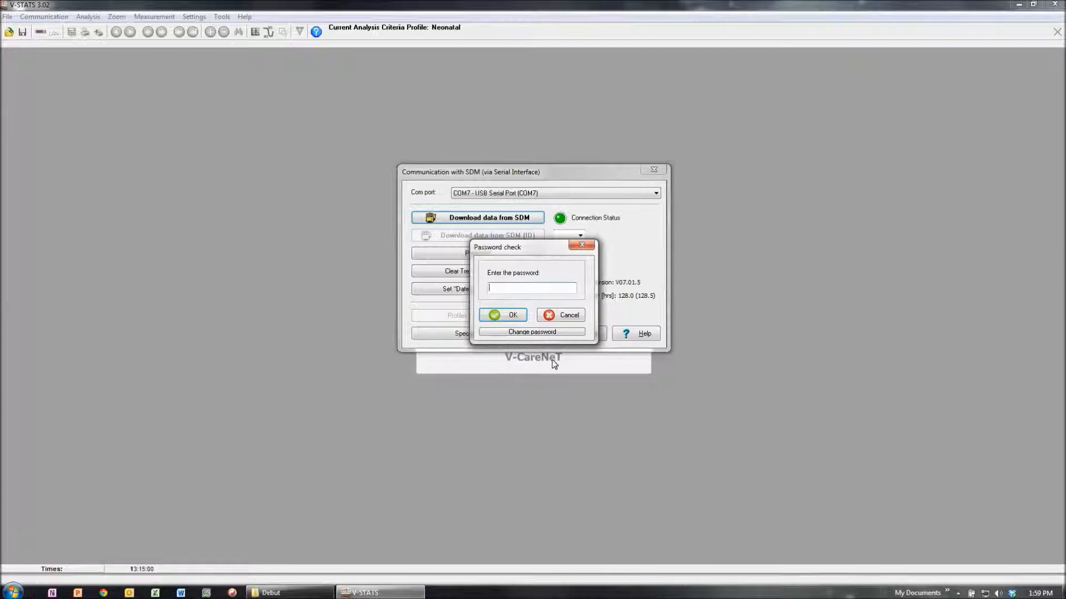
pyautogui.click(567, 320)
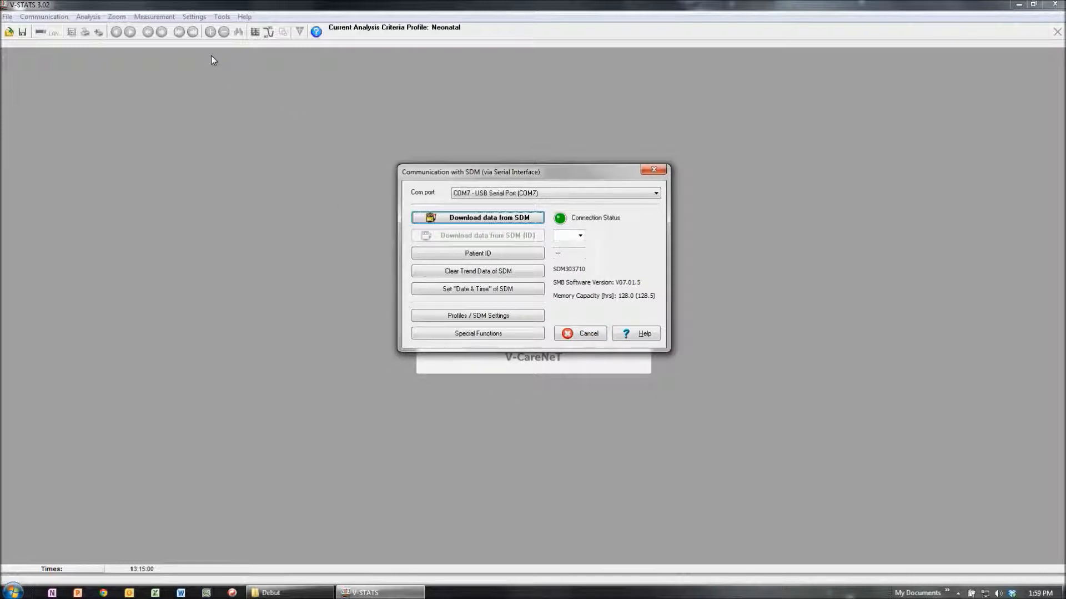
pyautogui.click(577, 332)
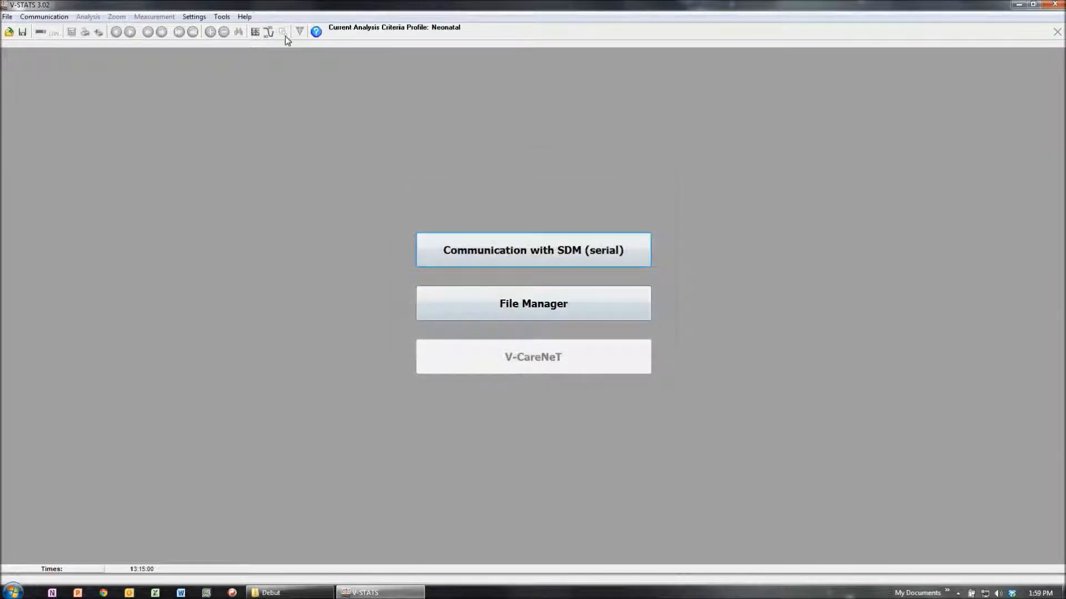
# Step: Copy the identification code from the product information to the clipboard and close the product information window
pyautogui.click(244, 17)
pyautogui.click(259, 111)
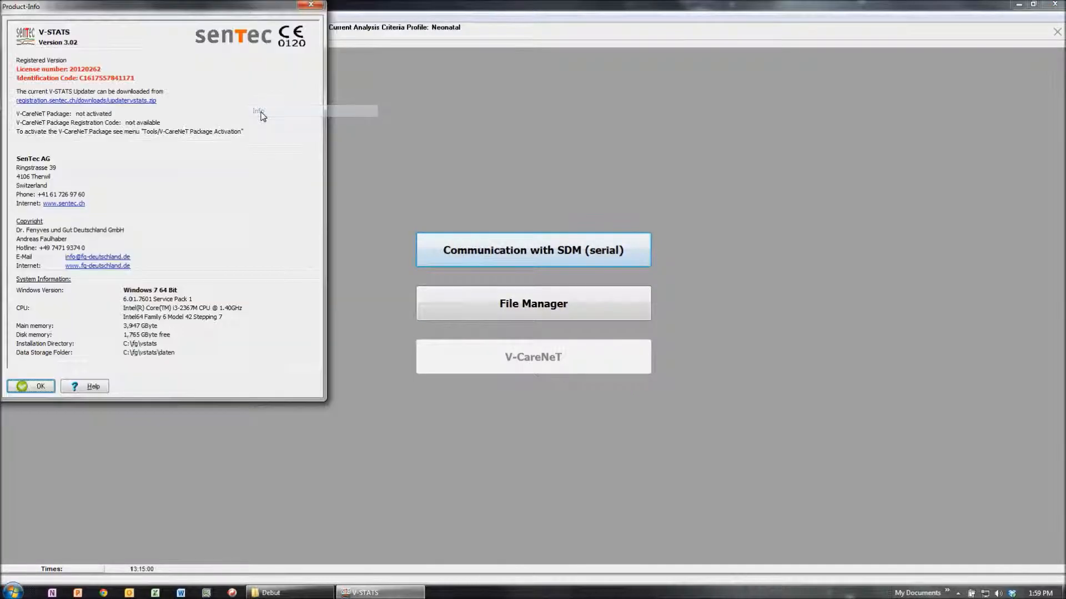
pyautogui.click(105, 82)
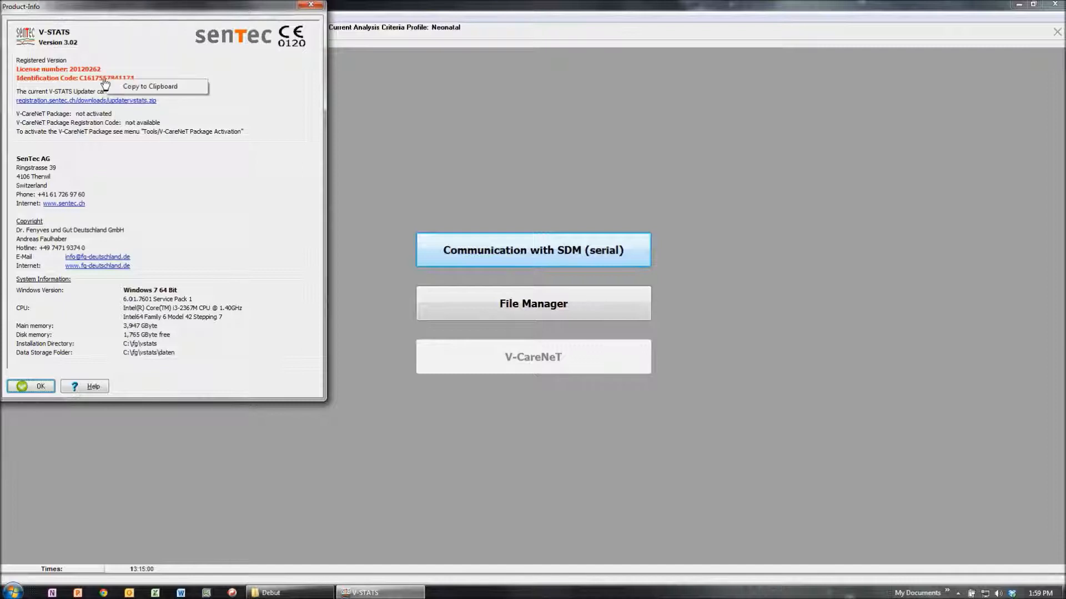
pyautogui.click(137, 87)
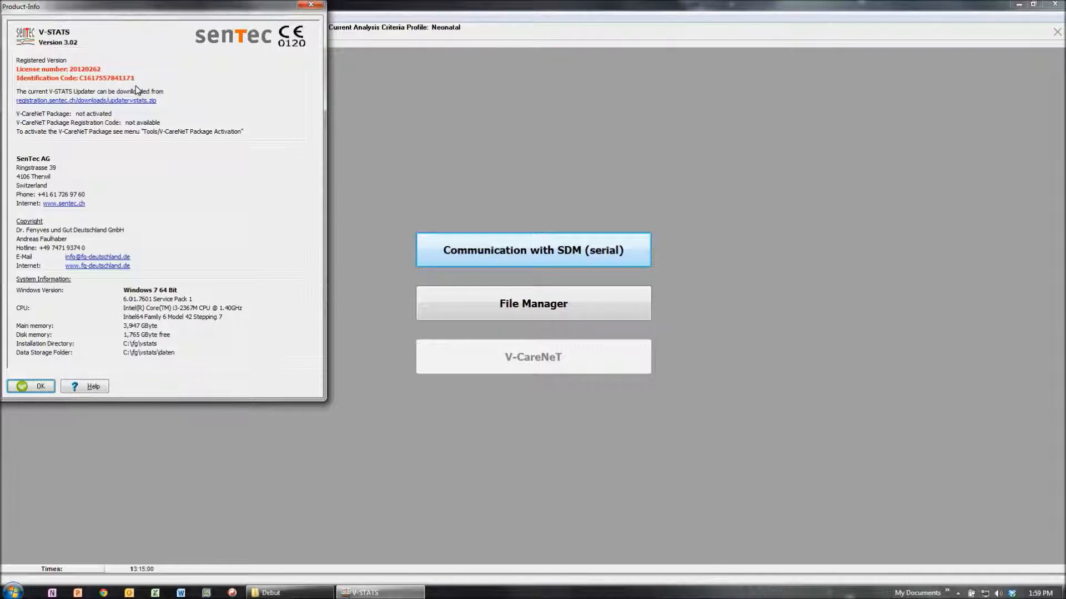
pyautogui.click(311, 7)
# Step: Open Profiles / SDM Settings over the serial connection, pasting the copied identification code as the password, and move the settings window toward the screen centre
pyautogui.click(531, 256)
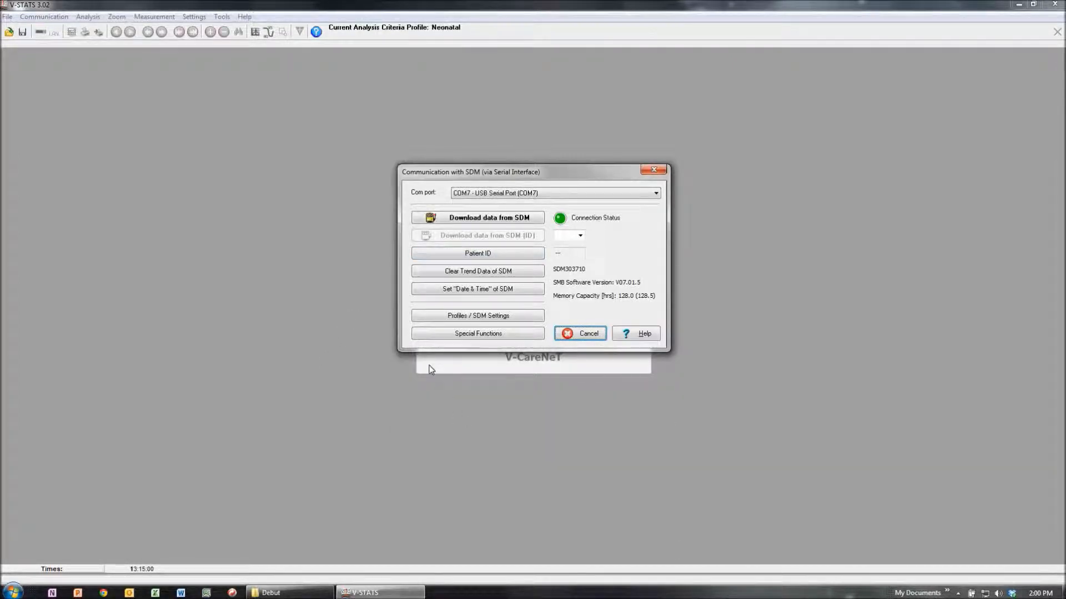
pyautogui.click(454, 317)
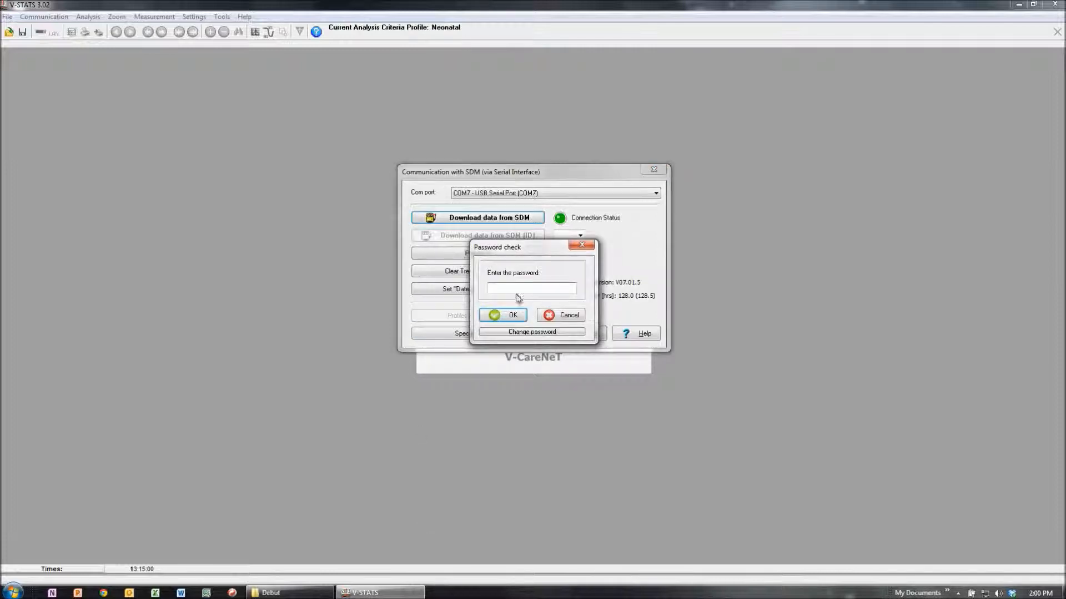
pyautogui.rightClick(506, 288)
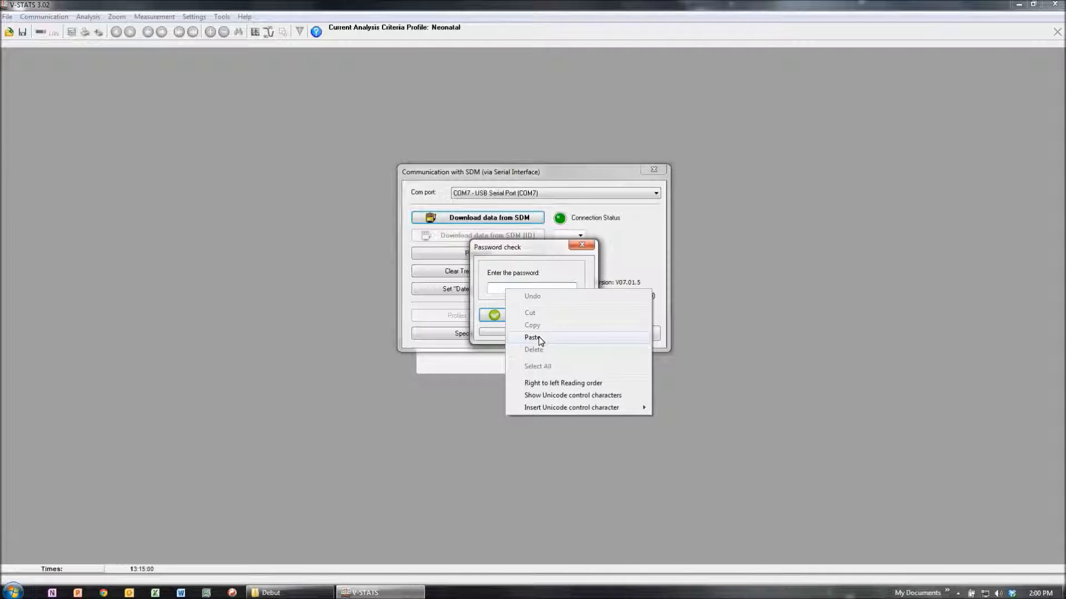
pyautogui.click(538, 337)
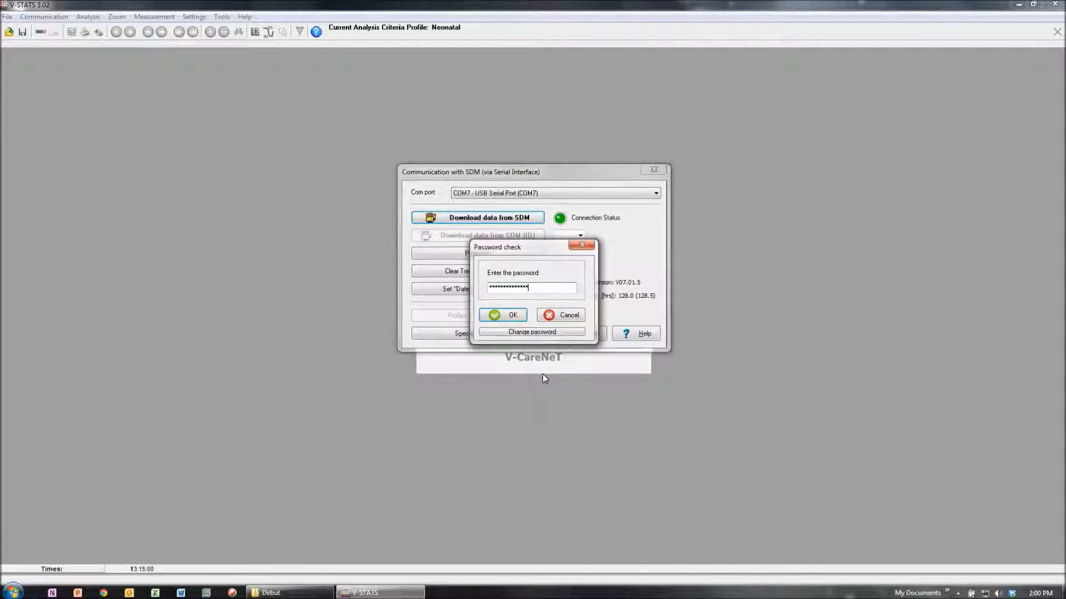
pyautogui.click(511, 316)
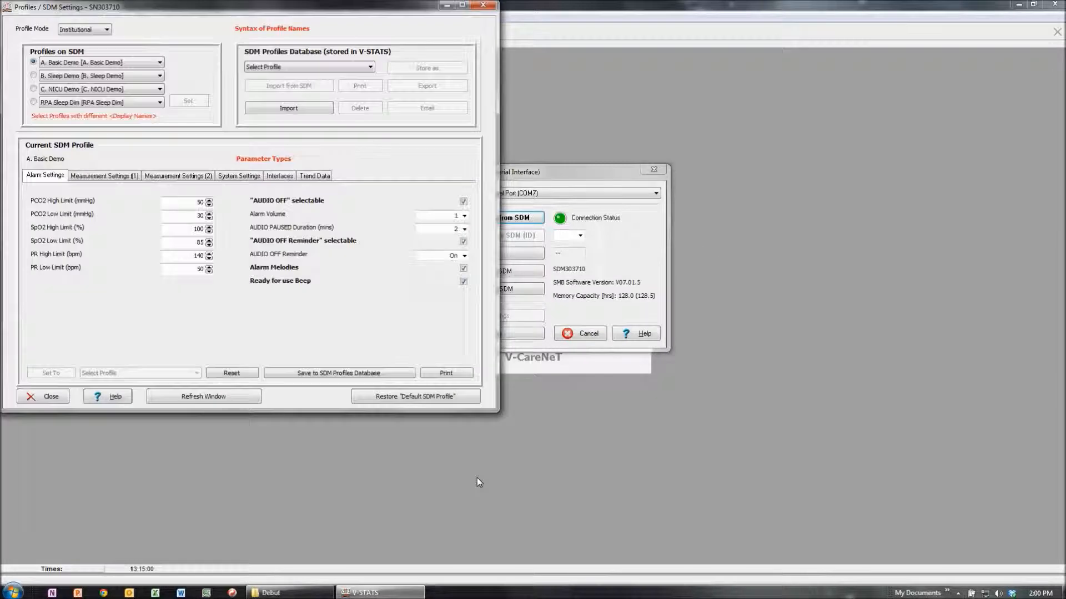
pyautogui.moveTo(358, 9); pyautogui.dragTo(536, 56)
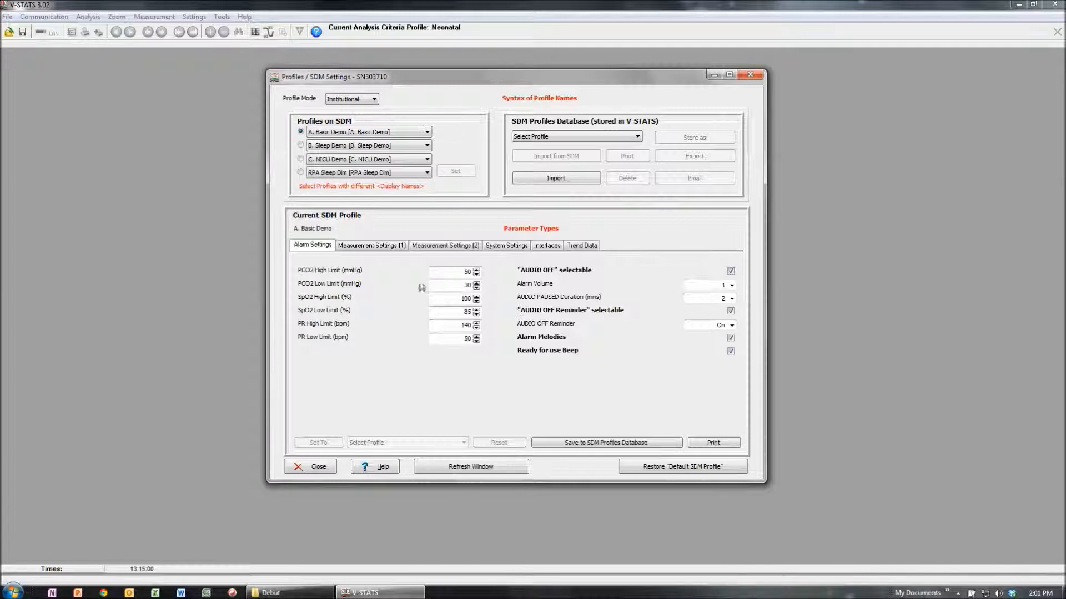
# Step: Examine the A. Basic Demo profile's measurement, system, interface and alarm settings, and the profiles offered in the SDM Profiles Database
pyautogui.click(371, 245)
pyautogui.click(446, 246)
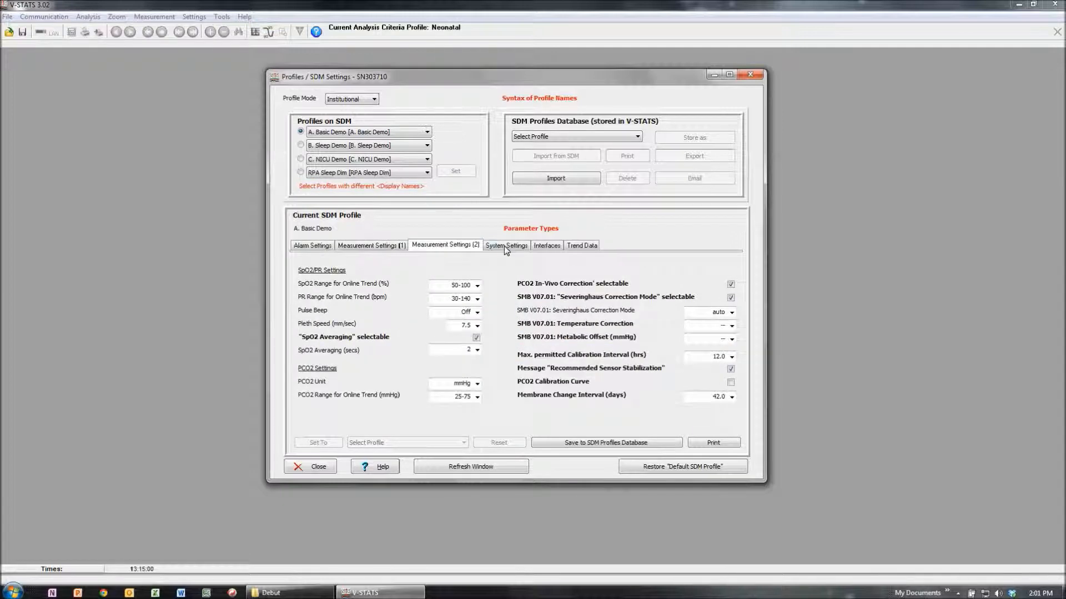
pyautogui.click(524, 244)
pyautogui.click(558, 246)
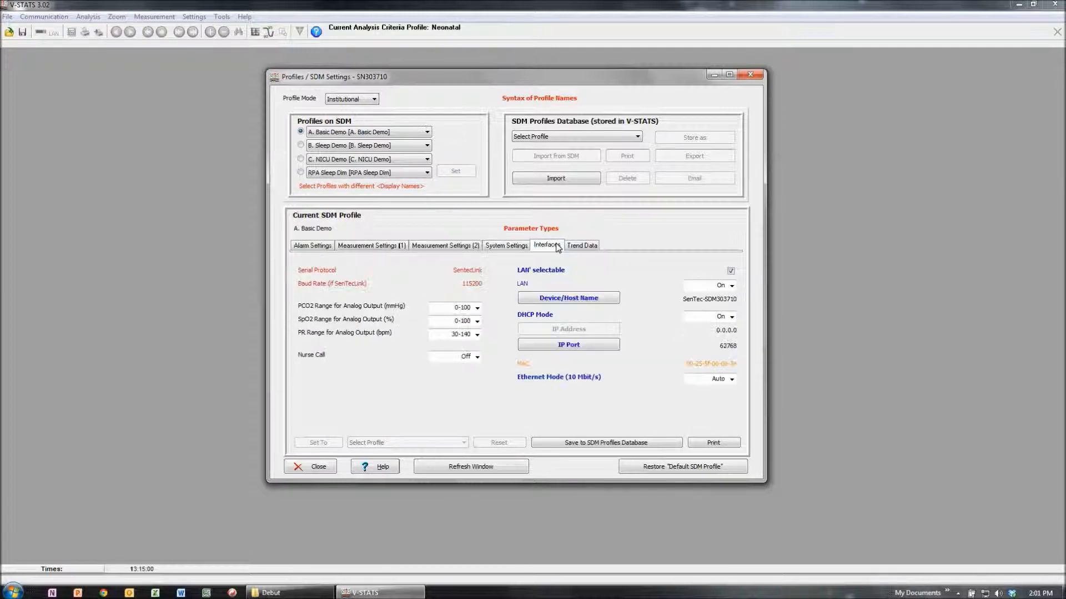
pyautogui.click(320, 247)
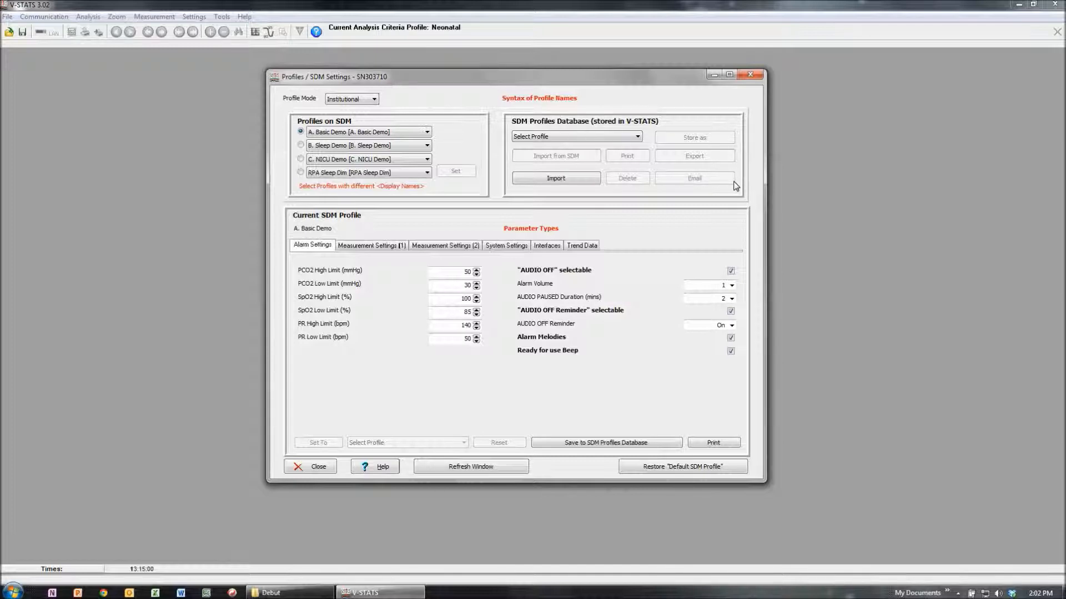
pyautogui.click(615, 137)
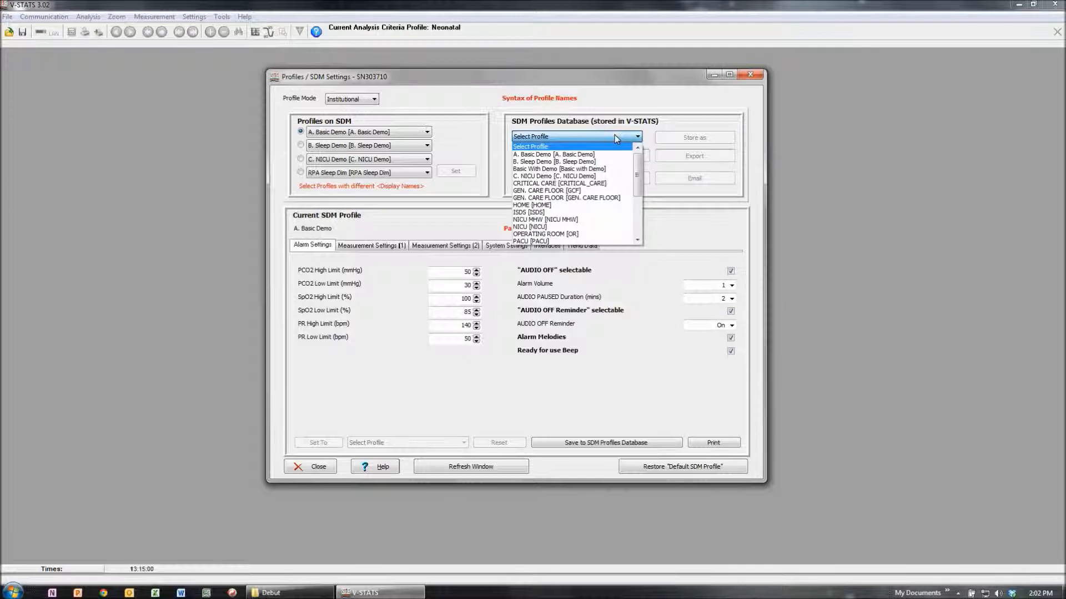
pyautogui.click(614, 136)
pyautogui.click(549, 178)
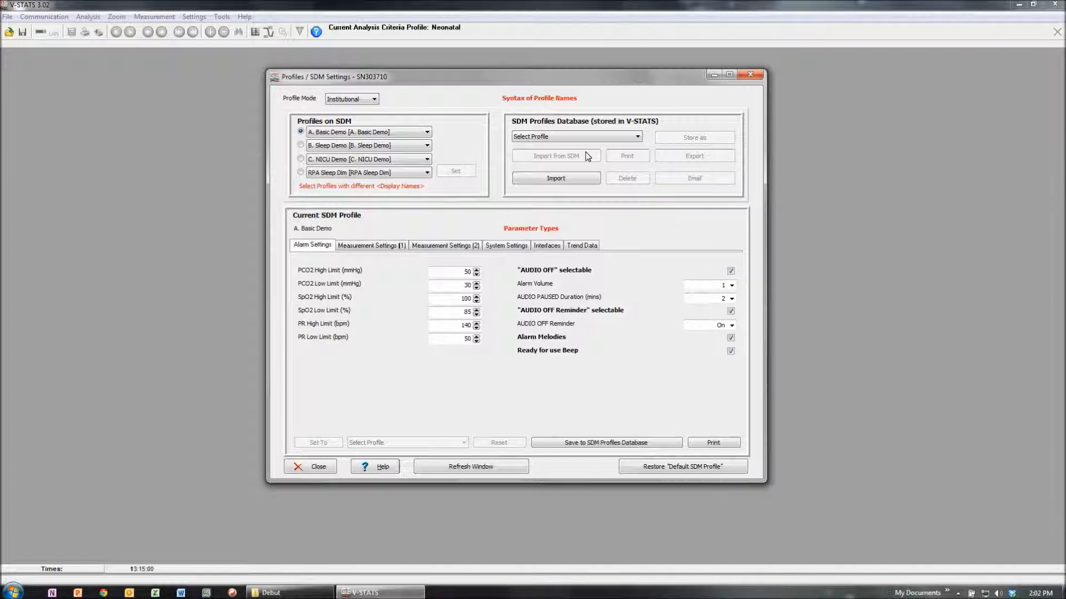
# Step: Switch the profile mode to Basic and acknowledge the notice about keeping the current profile's settings
pyautogui.click(365, 101)
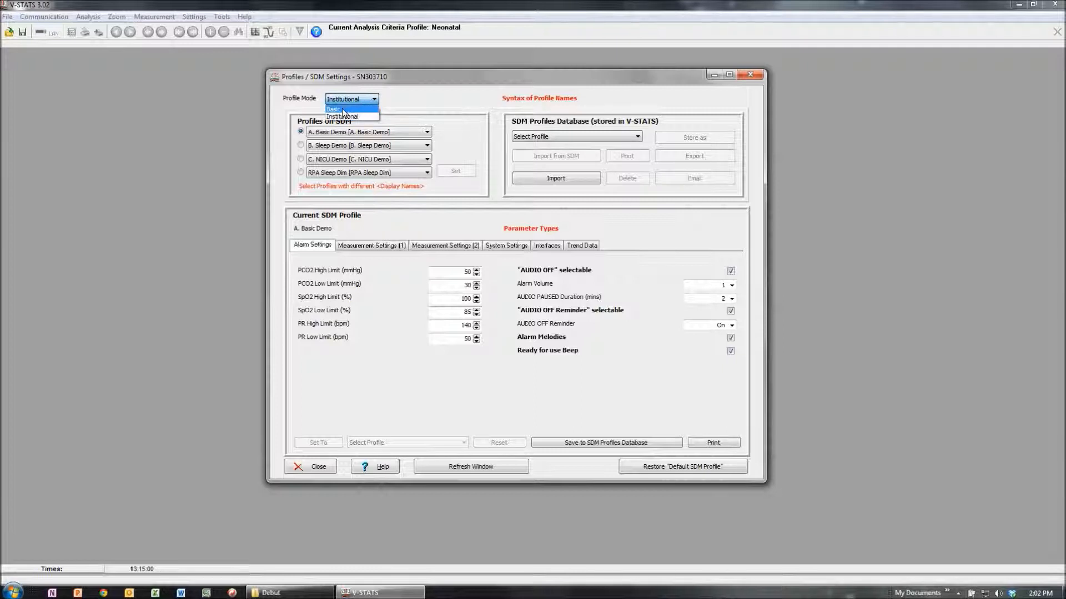
pyautogui.click(343, 110)
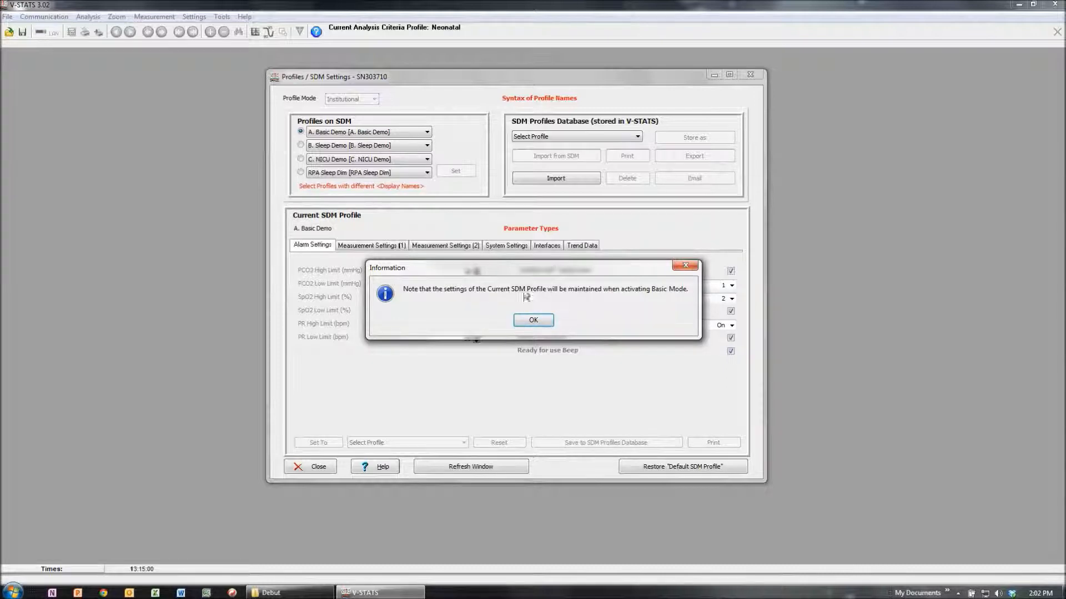
pyautogui.click(533, 321)
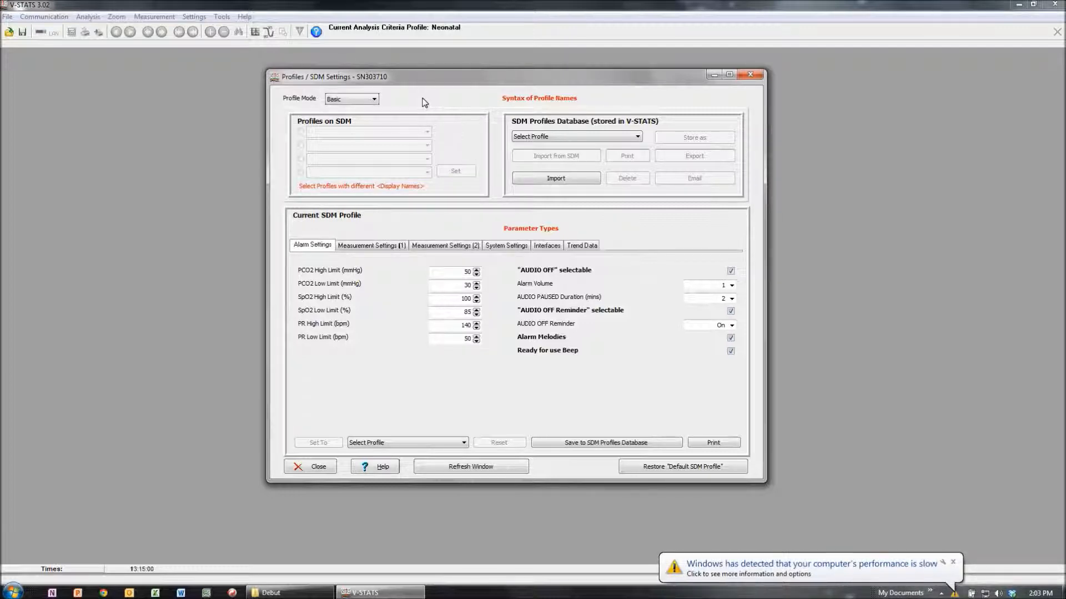
# Step: Switch the profile mode to Institutional and allot A. Basic Demo, B. Sleep Demo, C. NICU Demo and RPA Sleep Dim to the four slots
pyautogui.click(373, 100)
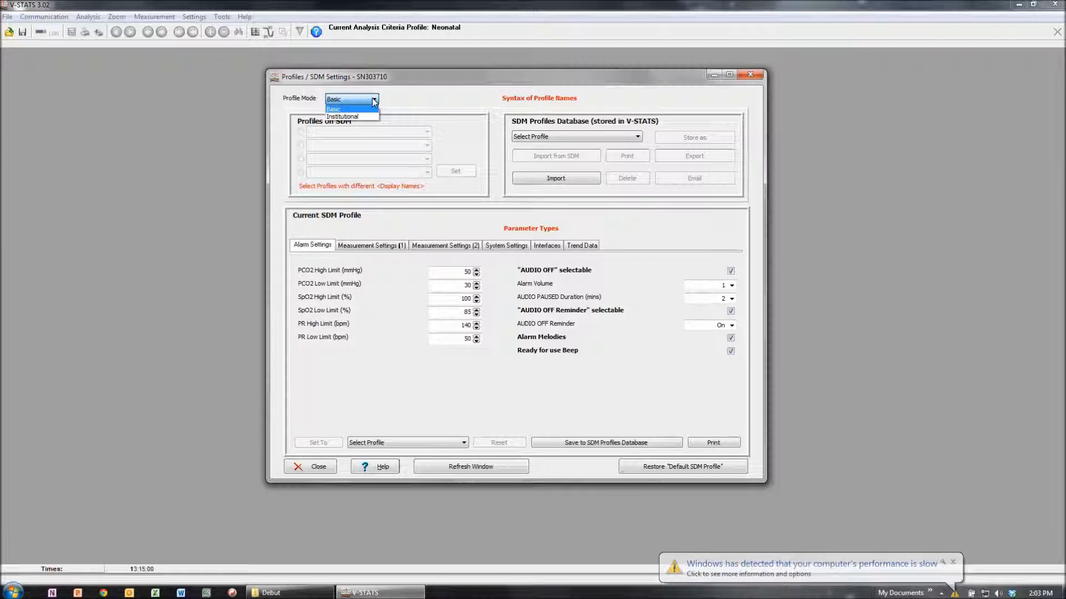
pyautogui.click(359, 116)
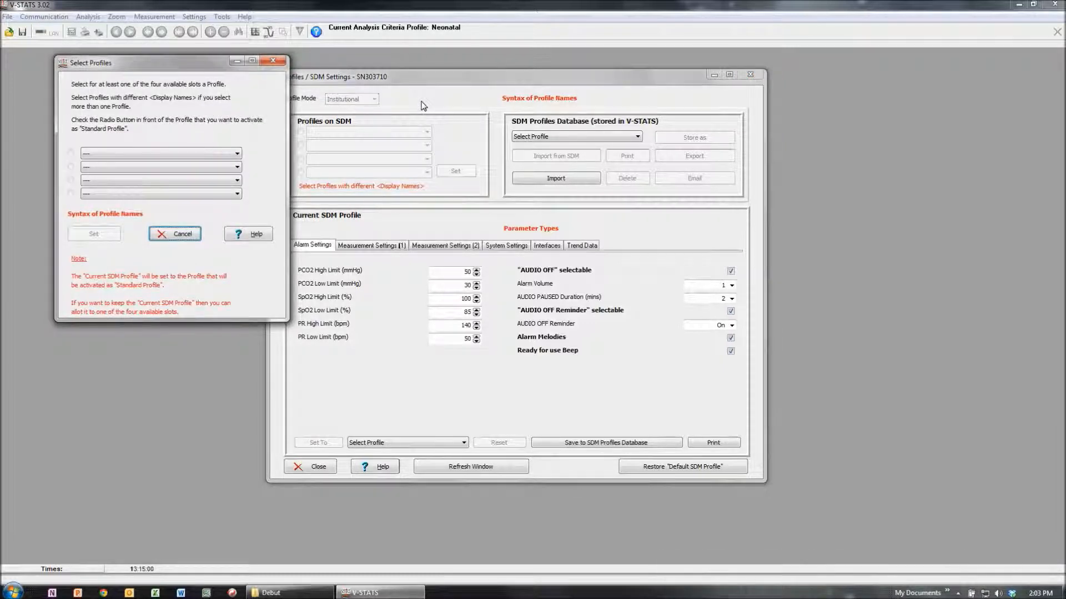
pyautogui.click(216, 154)
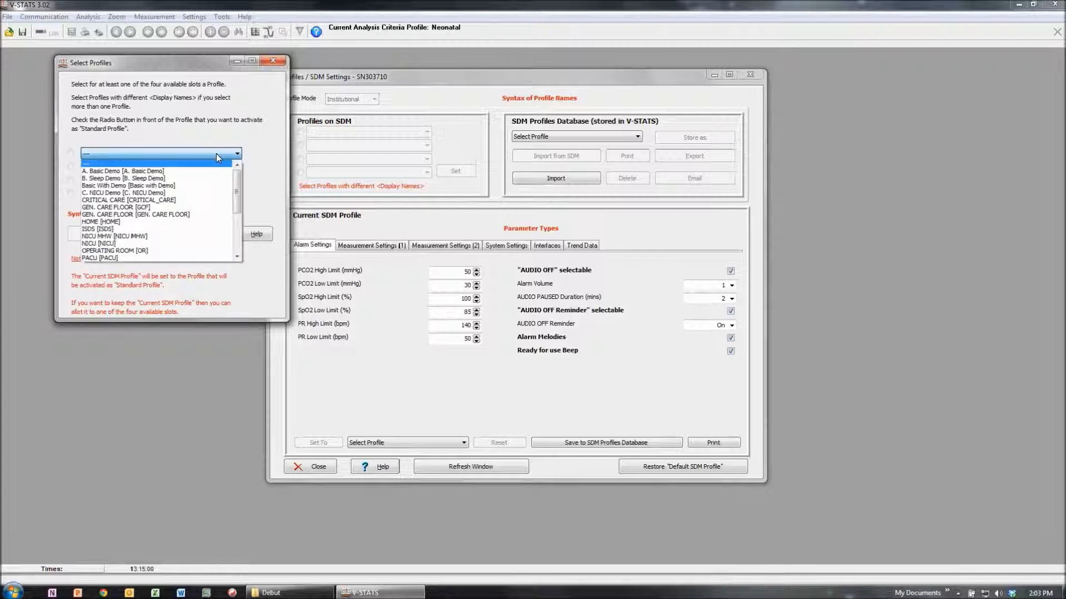
pyautogui.click(156, 171)
pyautogui.click(155, 165)
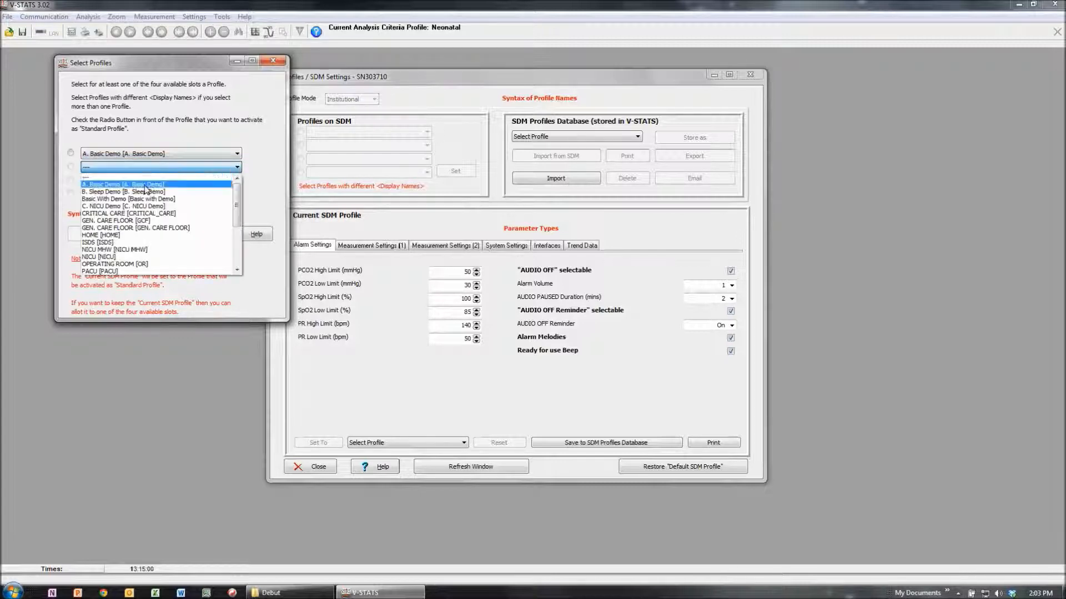
pyautogui.click(145, 191)
pyautogui.click(147, 180)
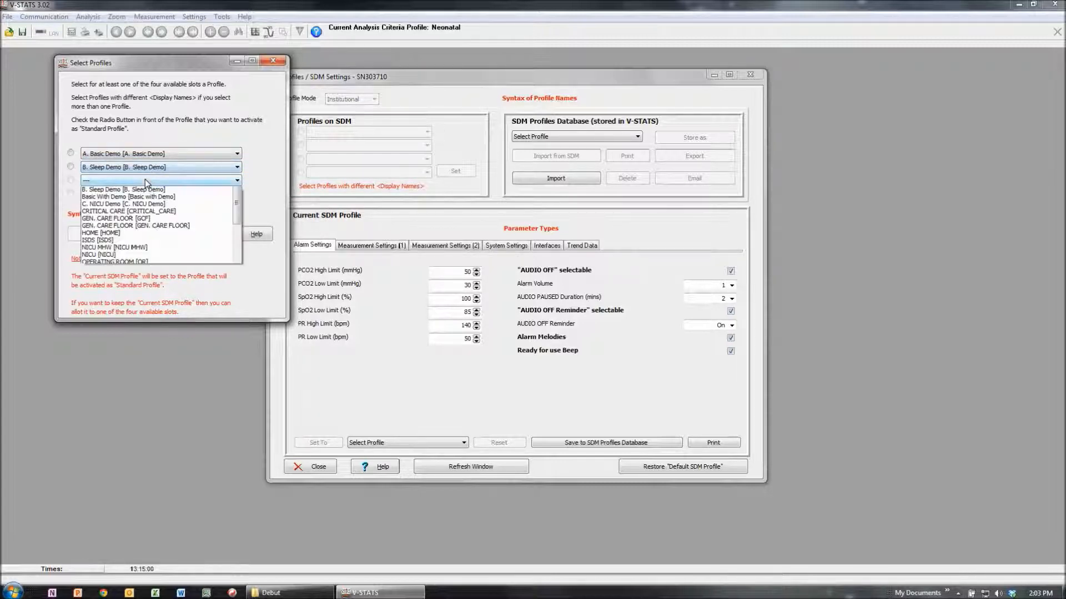
pyautogui.click(142, 204)
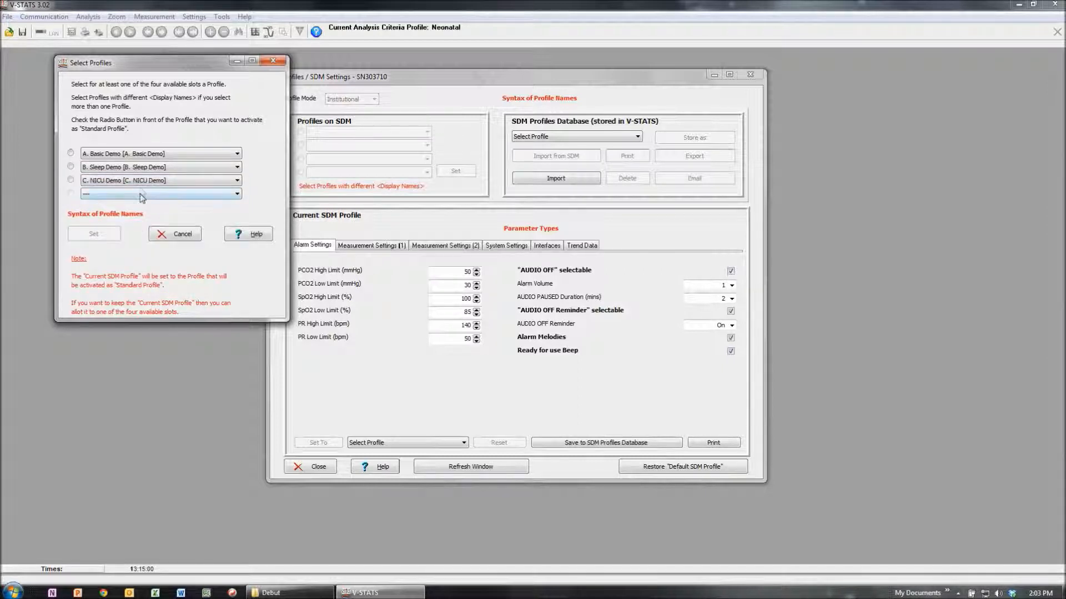
pyautogui.click(143, 195)
pyautogui.moveTo(237, 232); pyautogui.dragTo(240, 276)
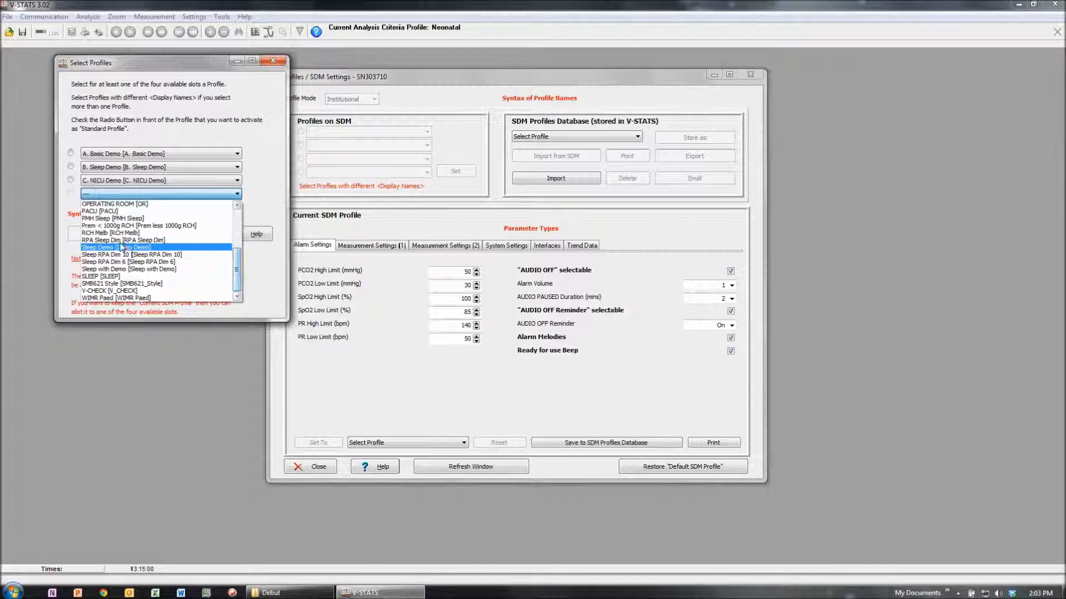
pyautogui.click(166, 241)
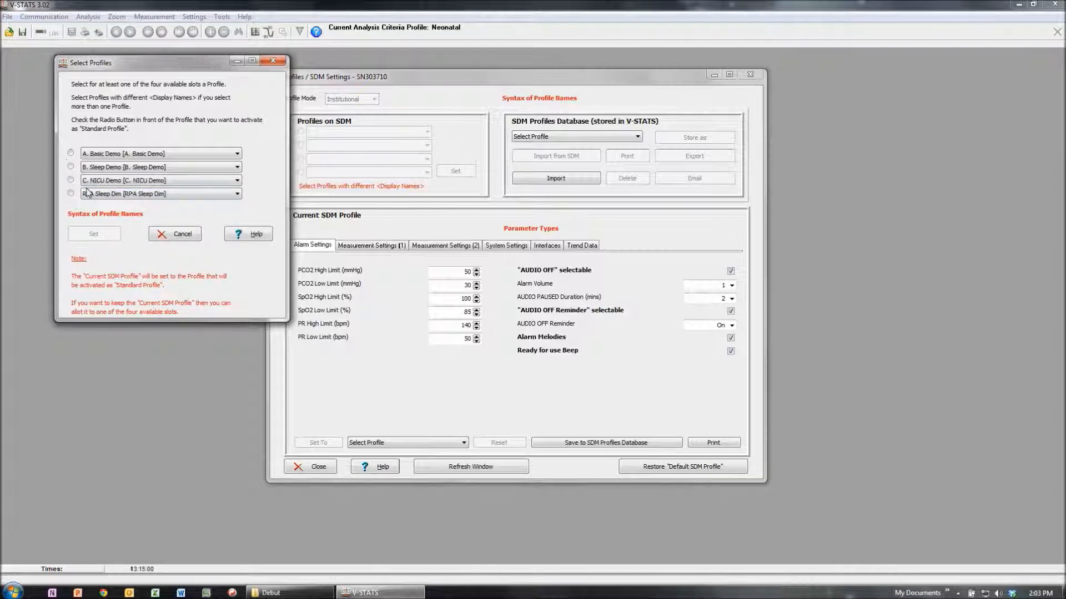
# Step: Make A. Basic Demo the standard profile and set the selected profiles, accepting the Severinghaus Correction Mode warning
pyautogui.click(71, 153)
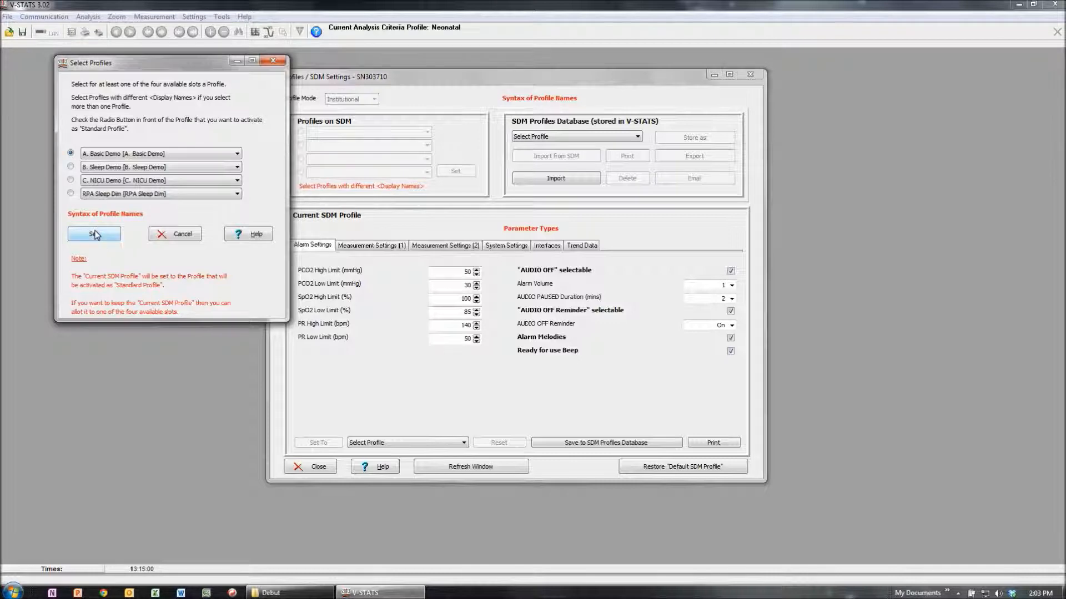
pyautogui.click(96, 234)
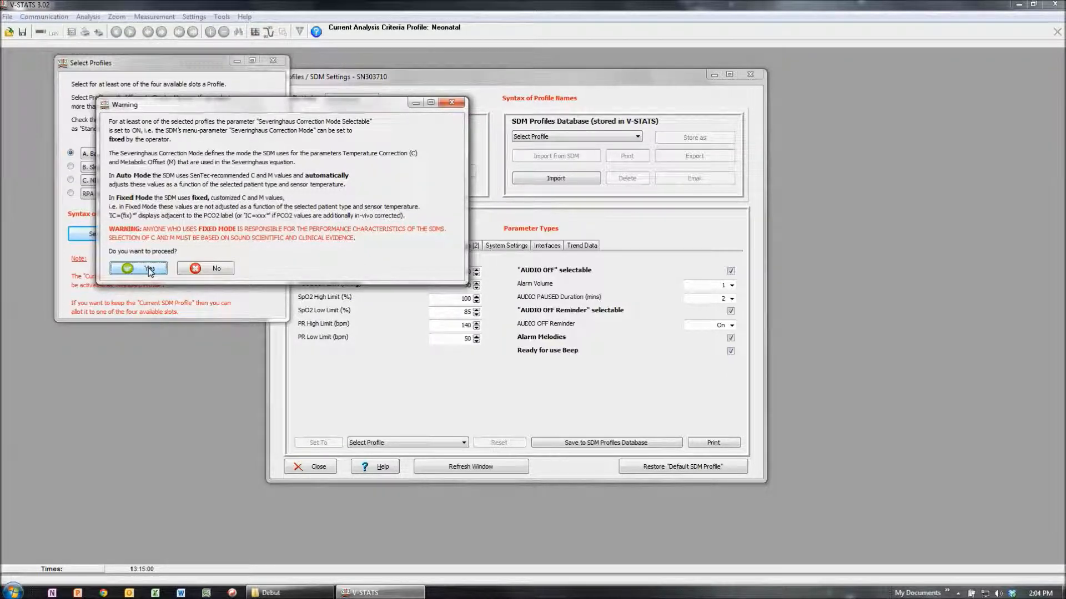
pyautogui.click(153, 269)
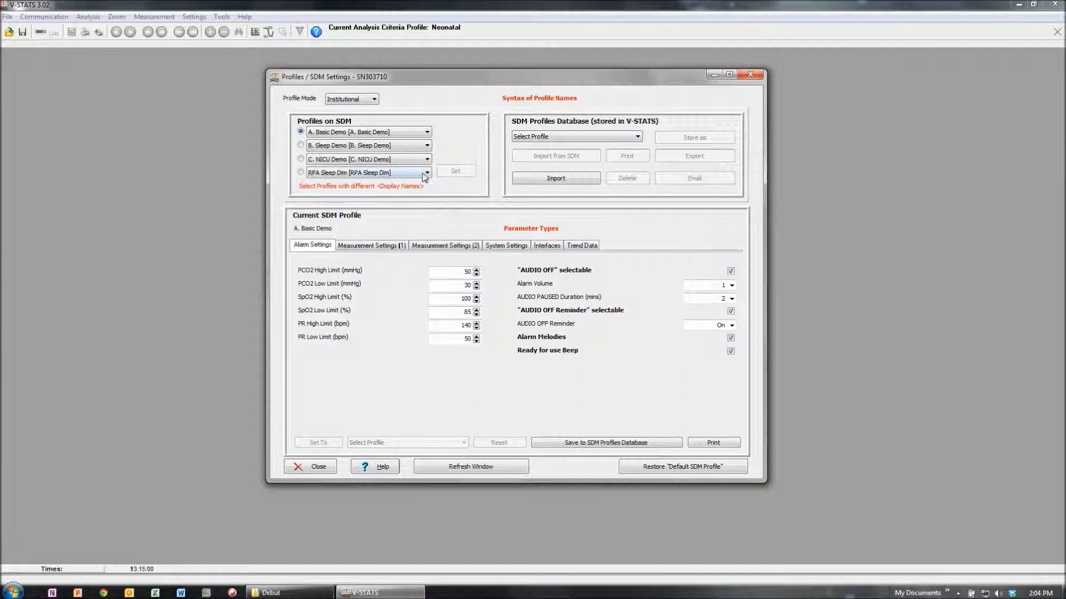
# Step: Activate B. Sleep Demo as the standard profile on the SDM and accept the warning
pyautogui.click(411, 147)
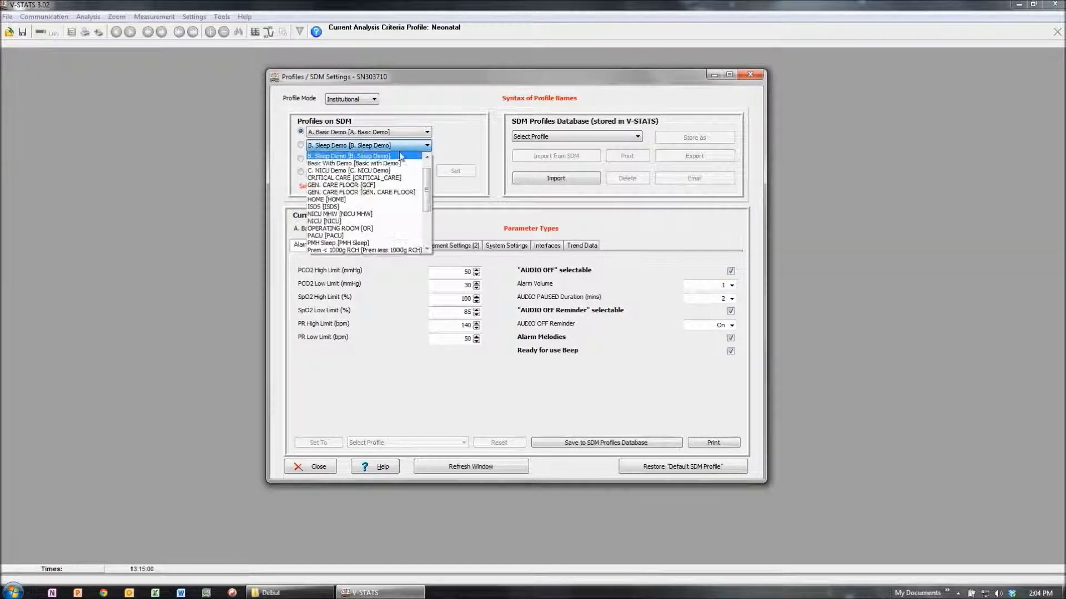
pyautogui.click(304, 146)
pyautogui.click(301, 146)
pyautogui.click(457, 172)
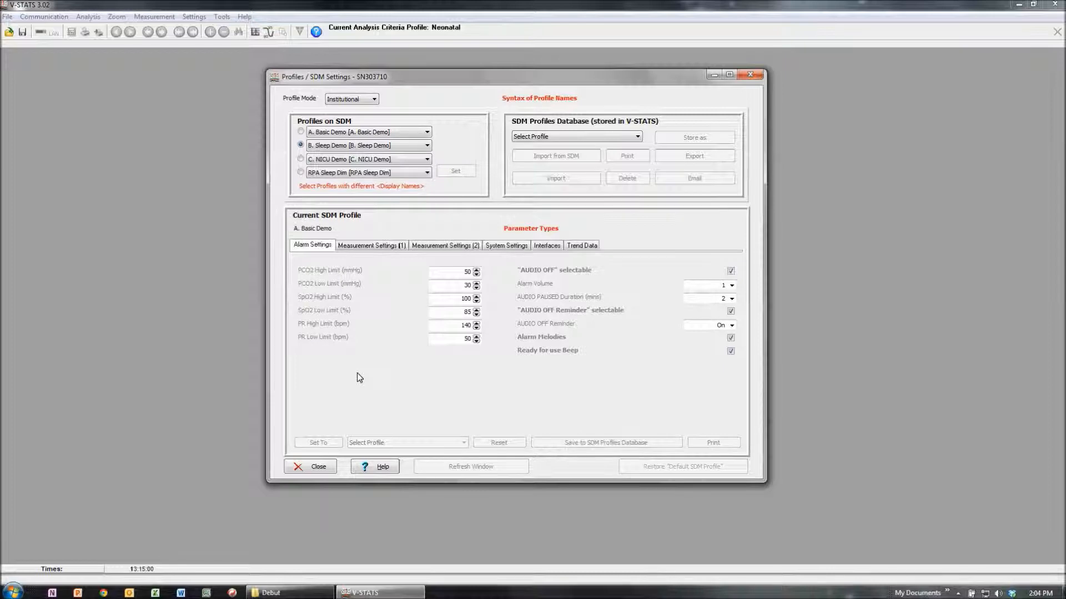
pyautogui.click(146, 268)
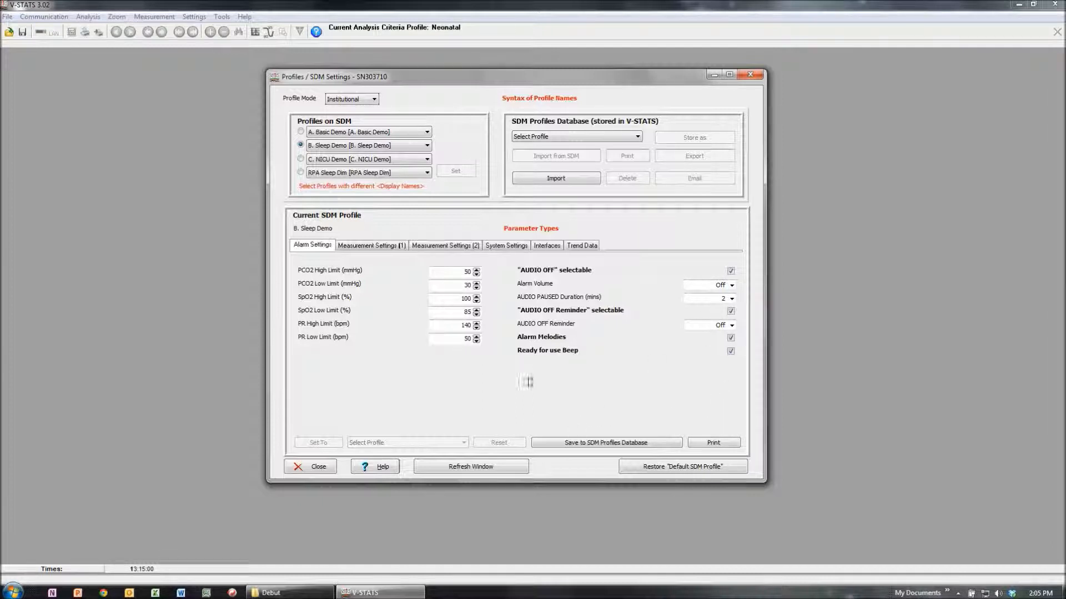
# Step: Examine both sets of measurement settings for B. Sleep Demo, including the choices for maximum selectable site time and site time
pyautogui.click(371, 246)
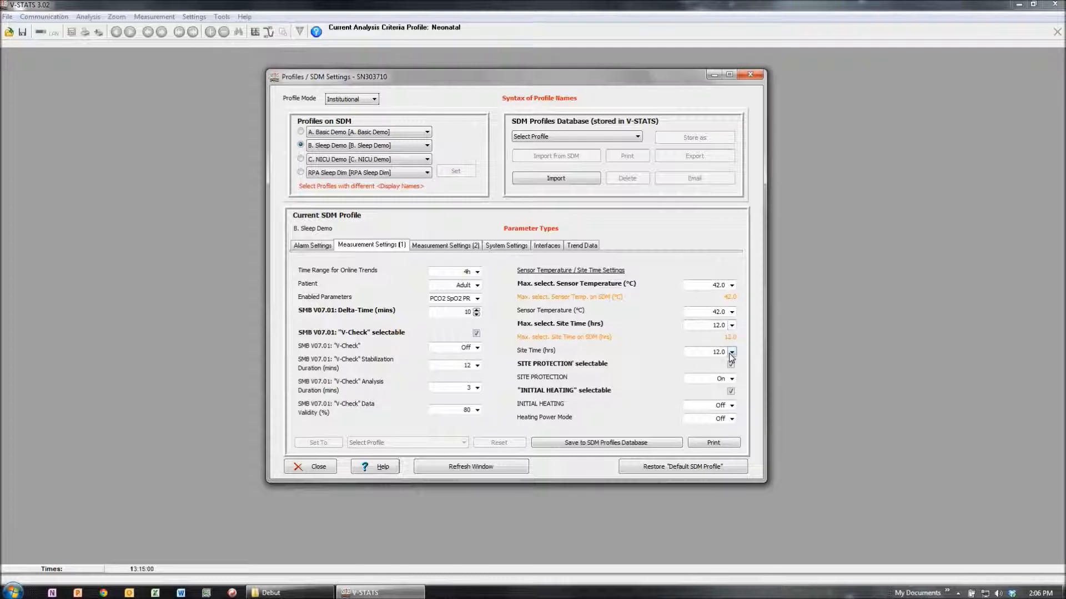
pyautogui.click(732, 325)
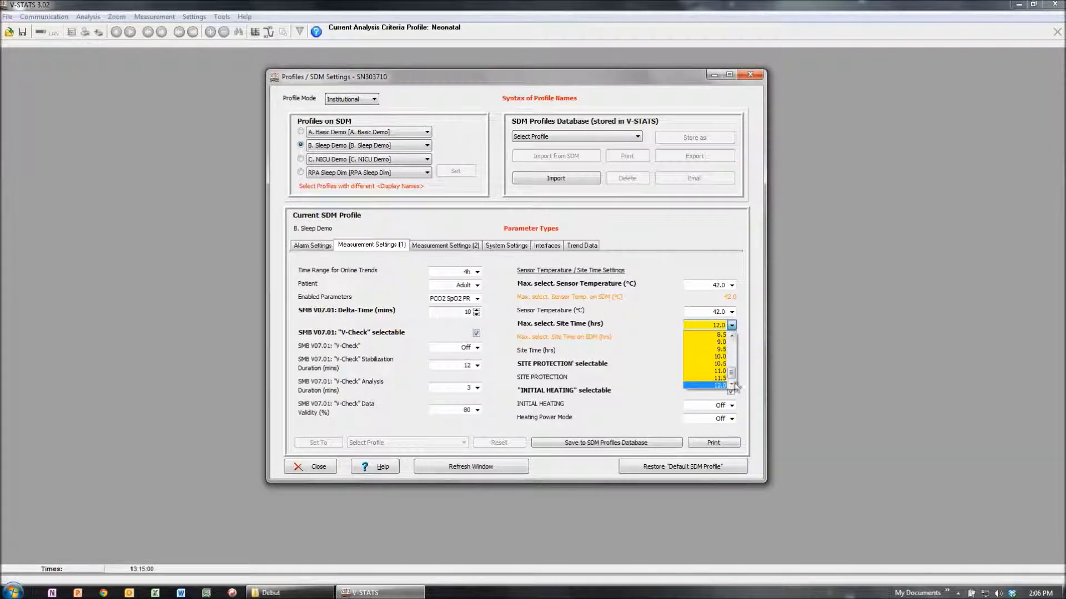
pyautogui.click(733, 327)
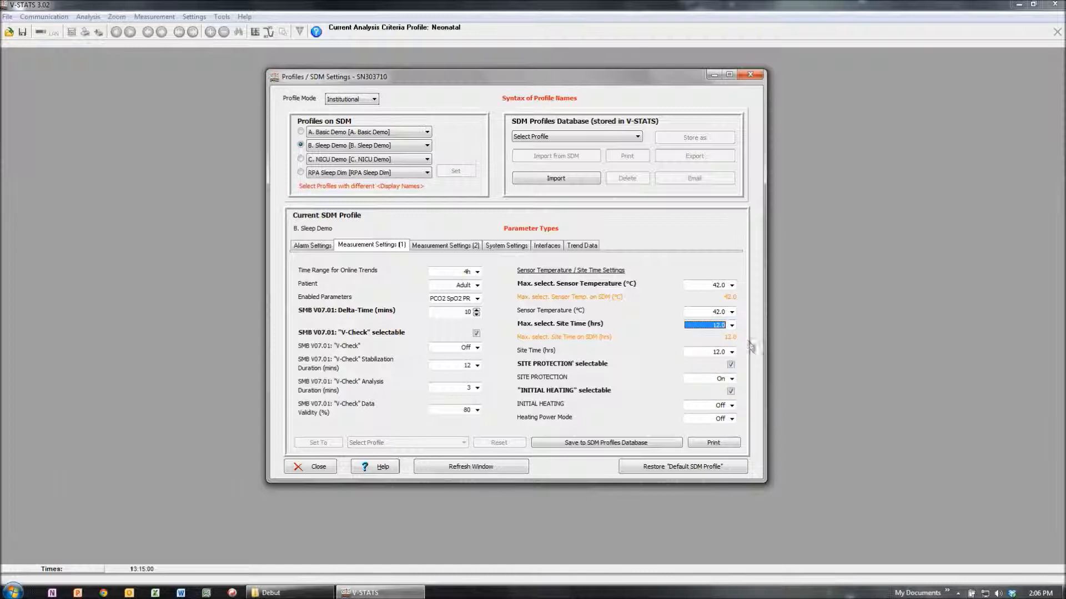
pyautogui.click(732, 353)
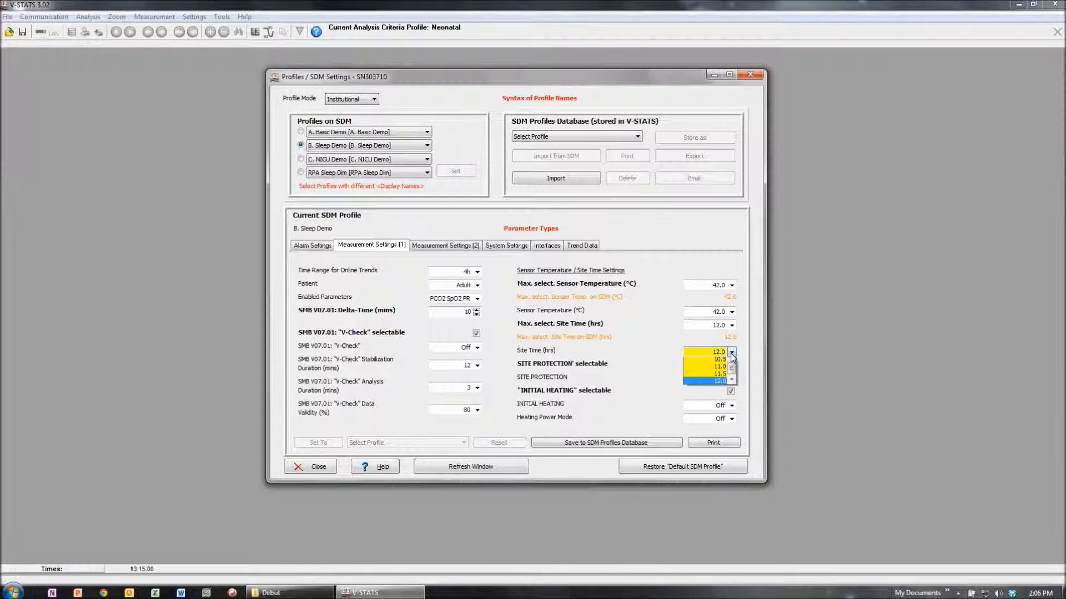
pyautogui.click(731, 353)
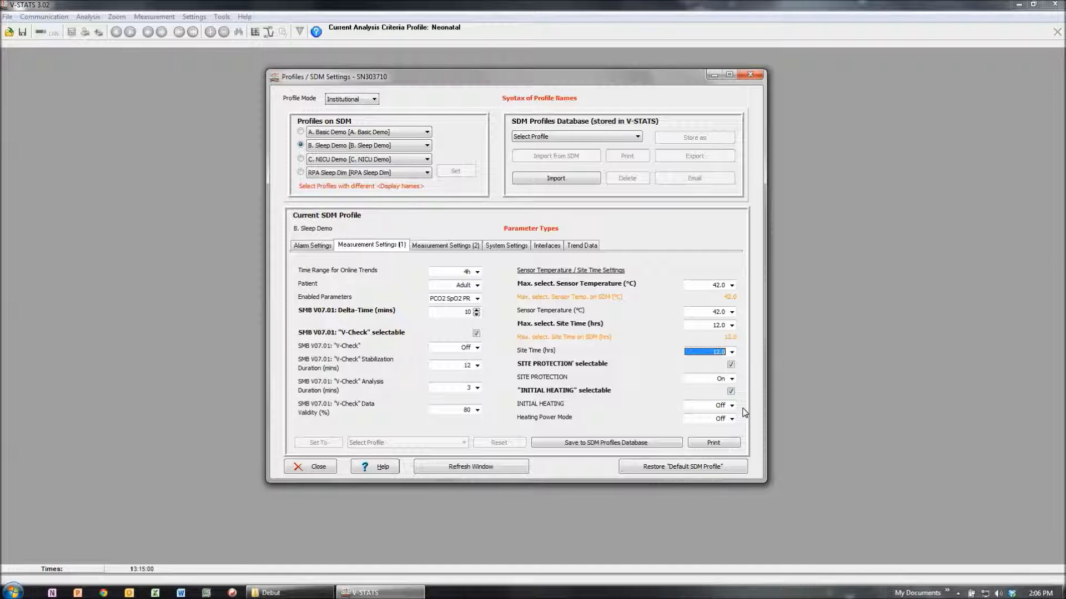
pyautogui.click(448, 246)
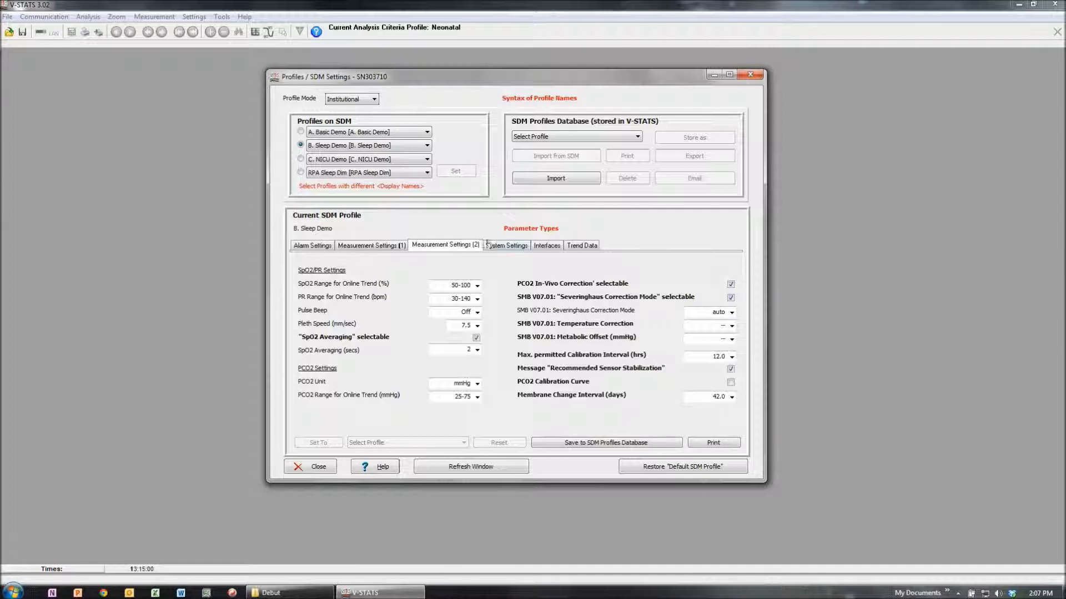
# Step: In the B. Sleep Demo system settings, set Display in Sleep Mode to Off and Brightness to 5
pyautogui.click(494, 245)
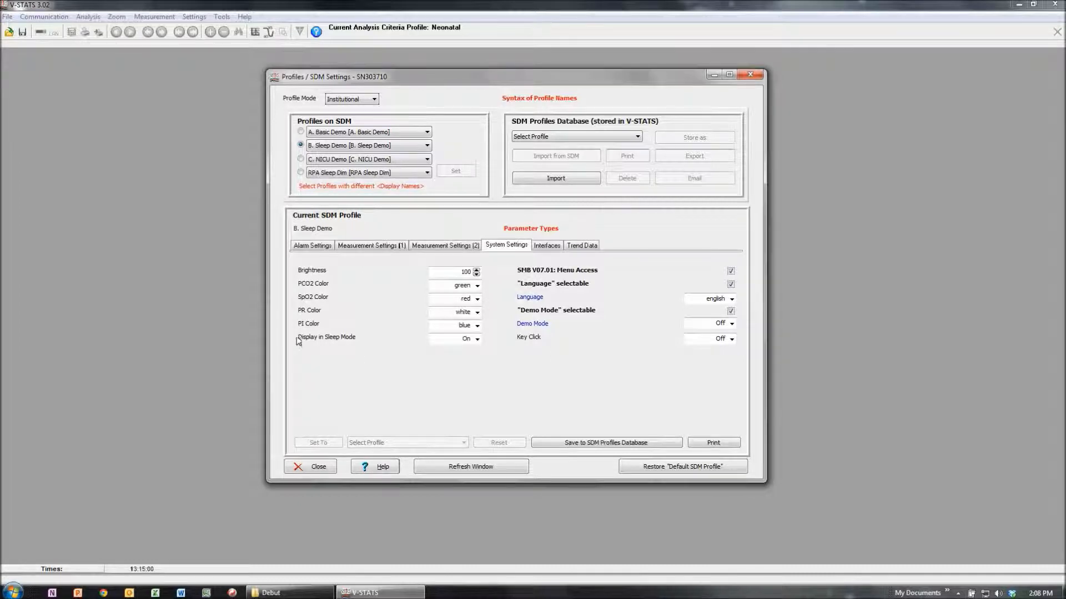
pyautogui.click(477, 340)
pyautogui.click(476, 359)
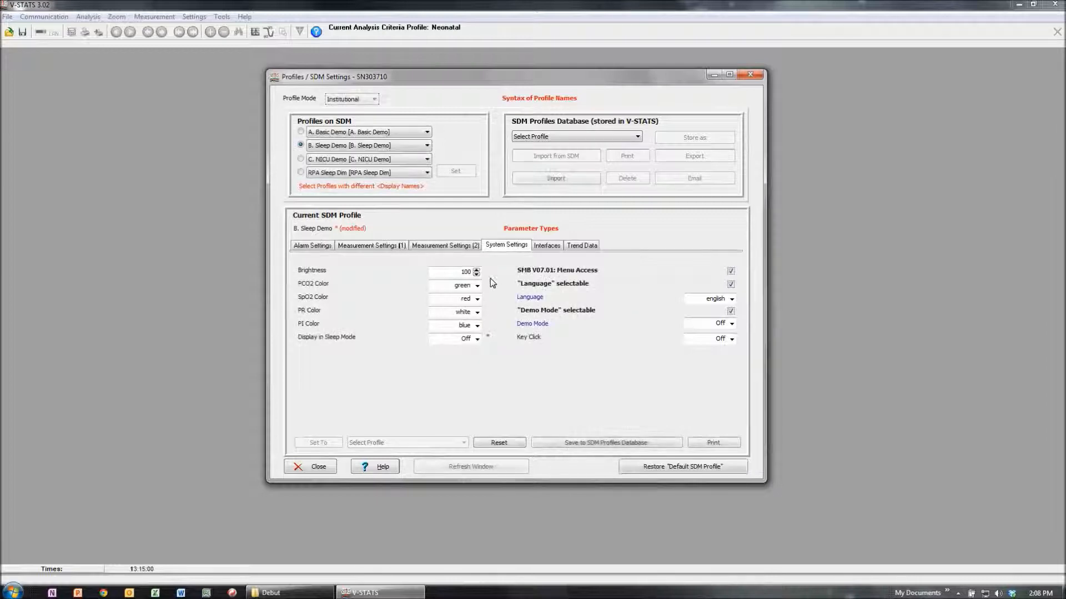
pyautogui.doubleClick(459, 272)
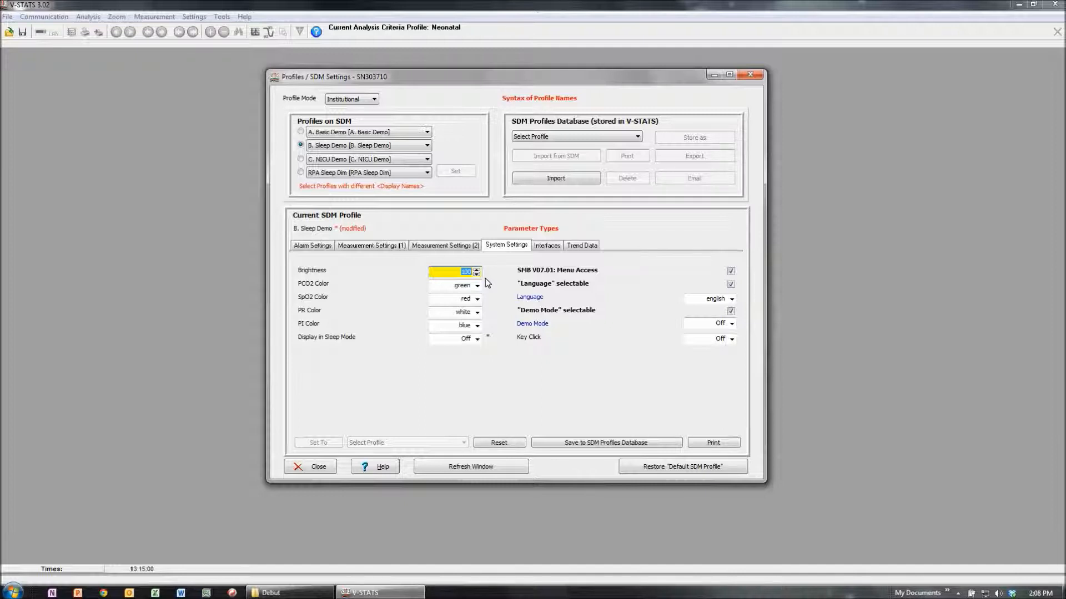
pyautogui.click(569, 374)
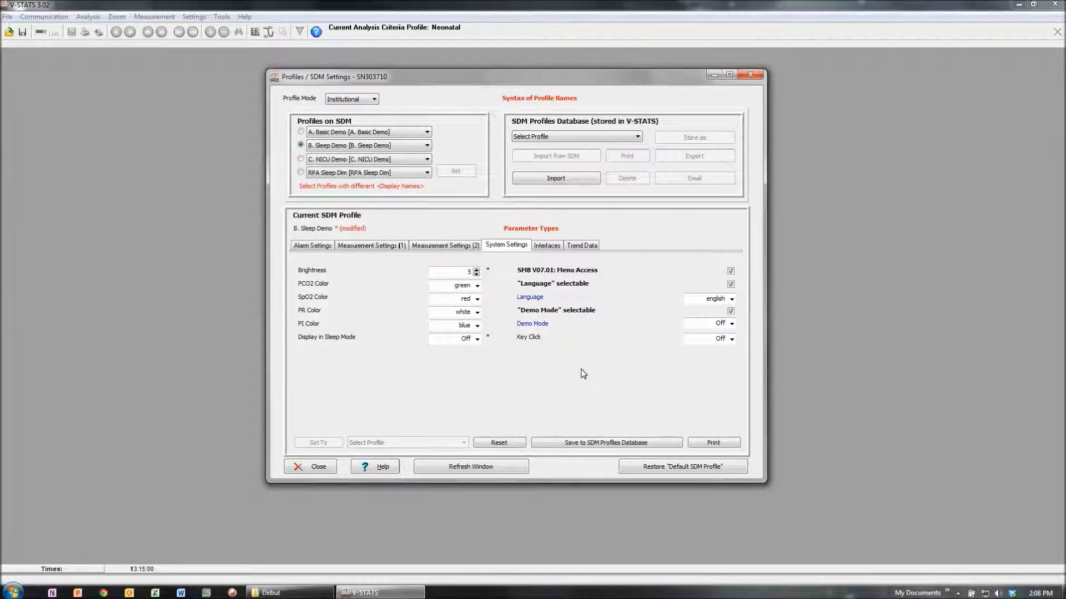
# Step: Review the modified profile's interface, system, measurement and alarm settings
pyautogui.click(564, 253)
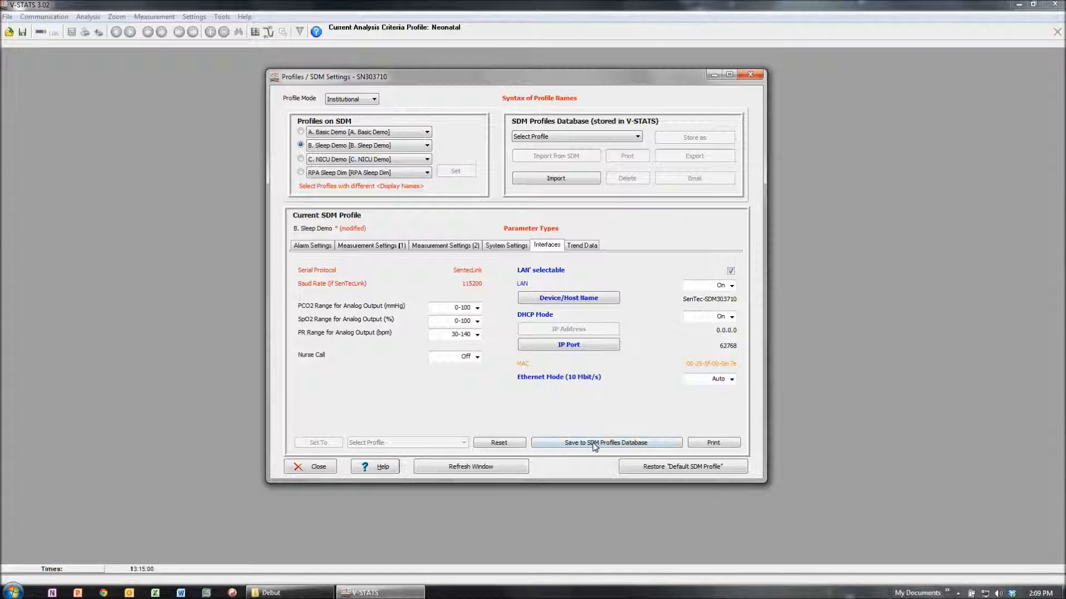
pyautogui.click(501, 245)
pyautogui.click(444, 246)
pyautogui.click(394, 247)
pyautogui.click(312, 246)
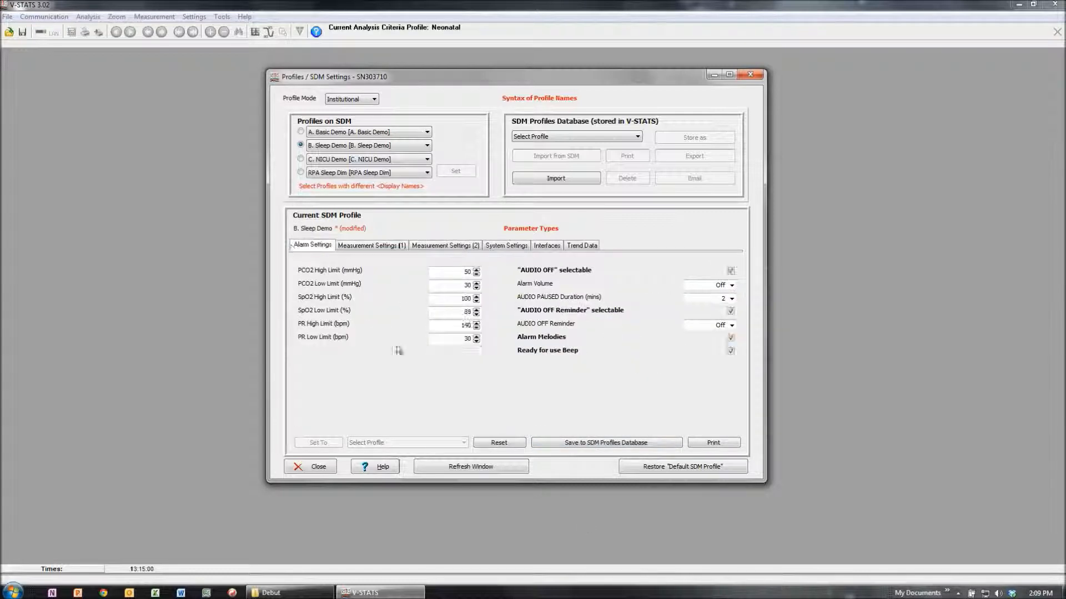
# Step: Save the modified profile to the SDM Profiles Database with "New Profile Vid" as both display name and file name
pyautogui.click(597, 444)
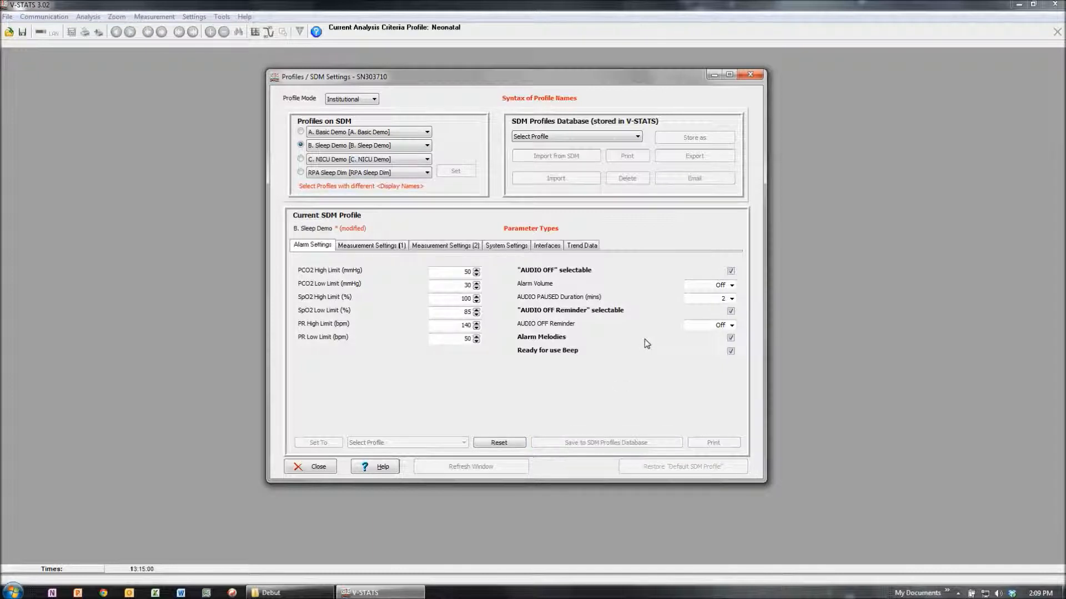
pyautogui.moveTo(560, 289); pyautogui.dragTo(512, 295)
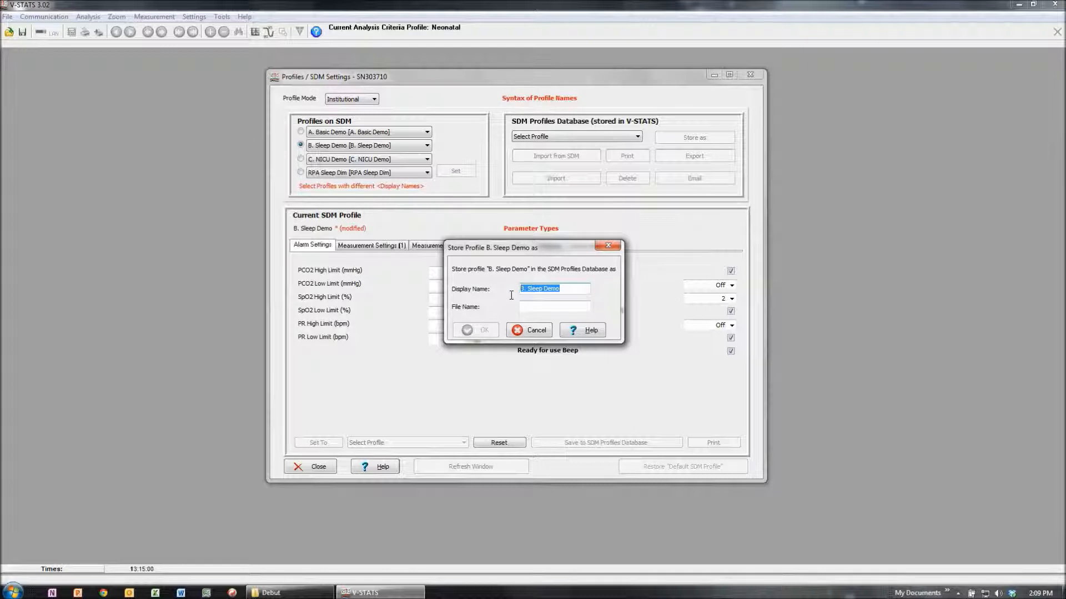
pyautogui.write('New')
pyautogui.write(' Profil')
pyautogui.write('e for')
pyautogui.press('BackSpace')
pyautogui.press('BackSpace')
pyautogui.press('BackSpace')
pyautogui.press('BackSpace')
pyautogui.write('Vid')
pyautogui.moveTo(558, 288); pyautogui.dragTo(501, 289)
pyautogui.hotkey('ctrl', 'c')
pyautogui.click(537, 308)
pyautogui.hotkey('ctrl', 'v')
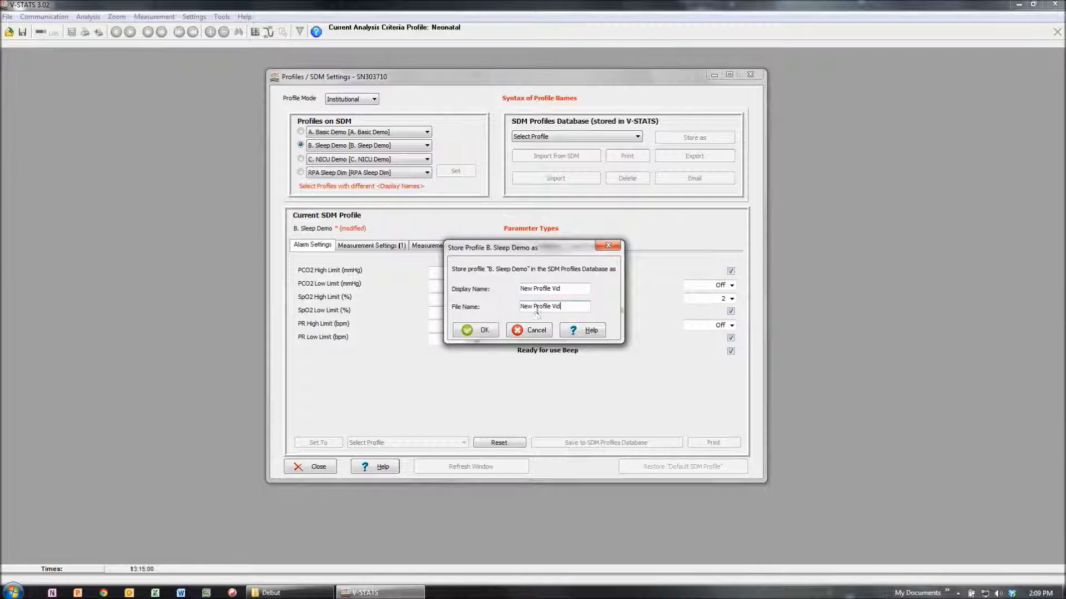
pyautogui.click(477, 333)
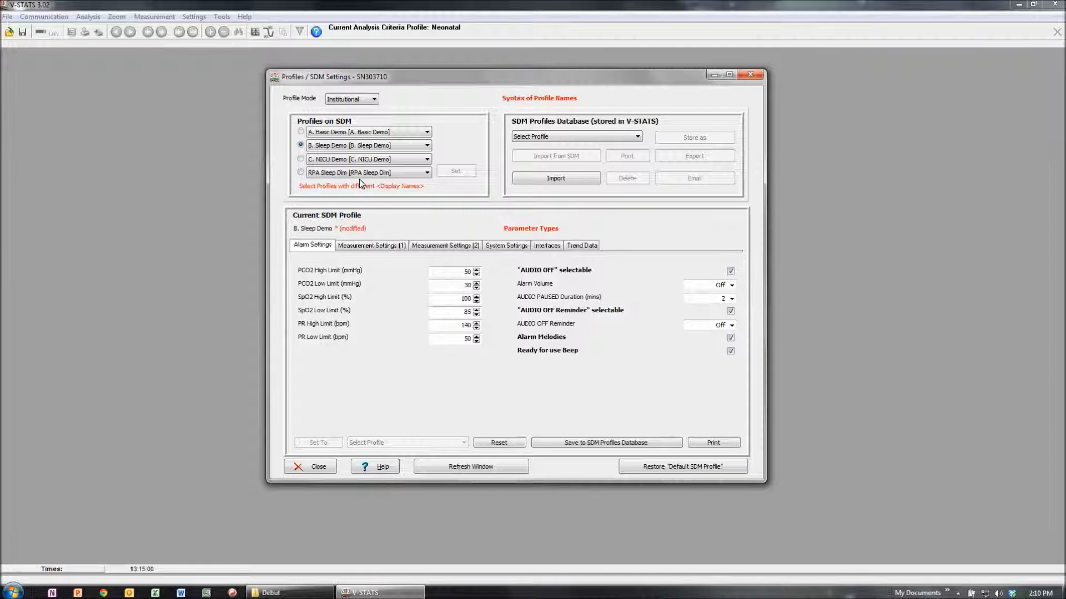
# Step: Replace RPA Sleep Dim on the SDM with New Profile Vid as the active profile, without storing the existing profiles, and close the profile settings
pyautogui.click(314, 174)
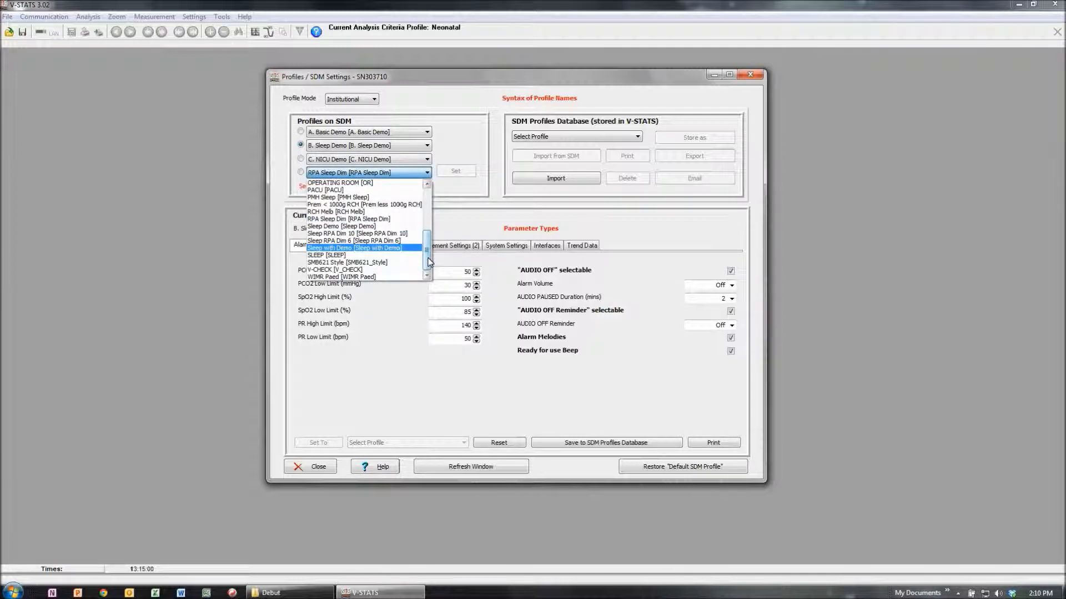
pyautogui.moveTo(429, 262); pyautogui.dragTo(429, 247)
pyautogui.click(349, 204)
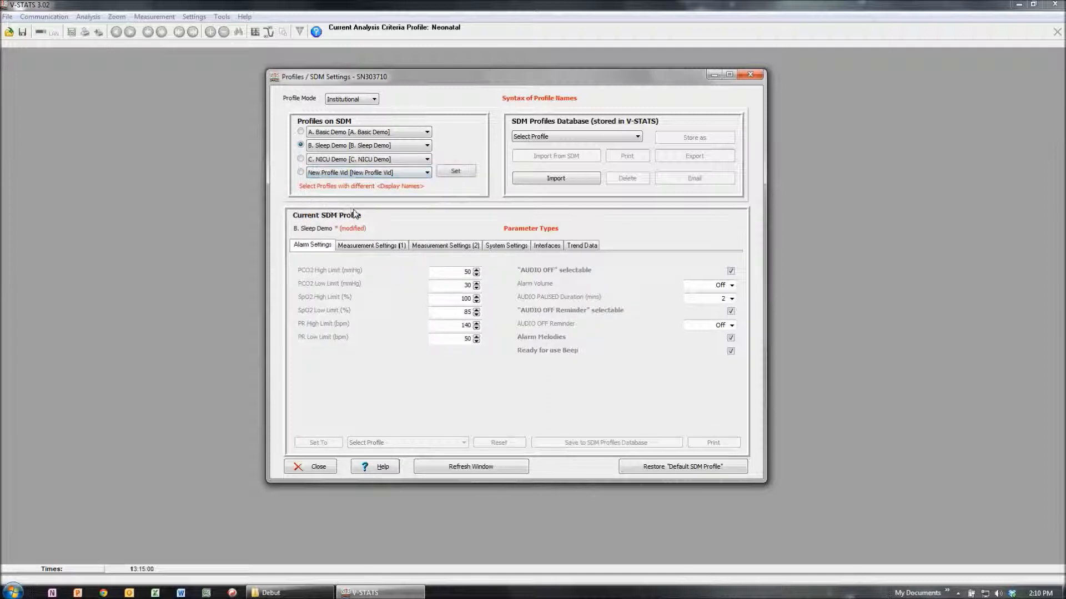
pyautogui.click(300, 172)
pyautogui.click(466, 173)
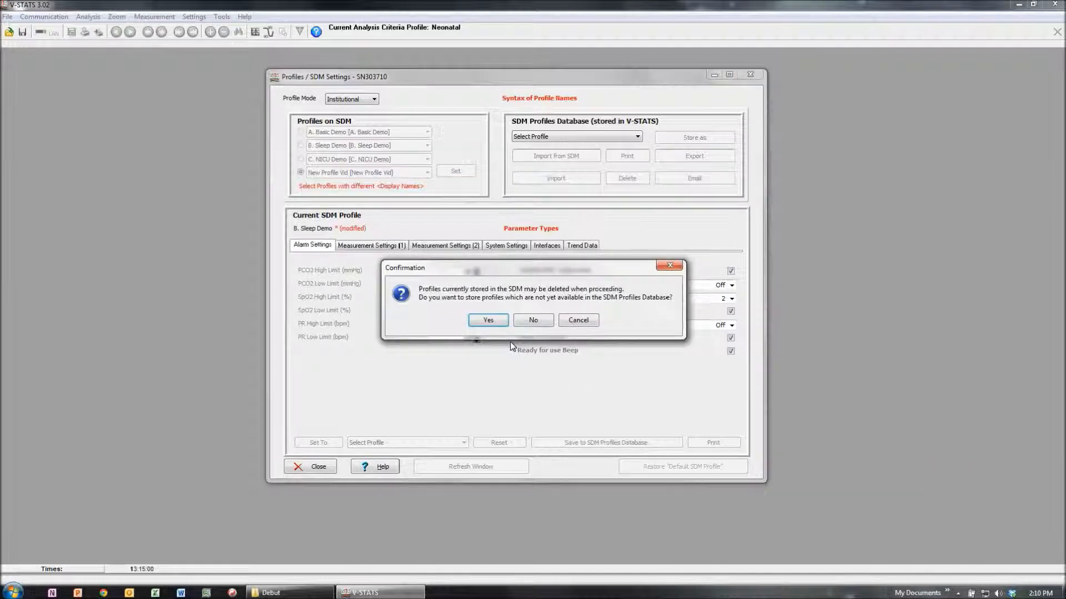
pyautogui.click(534, 321)
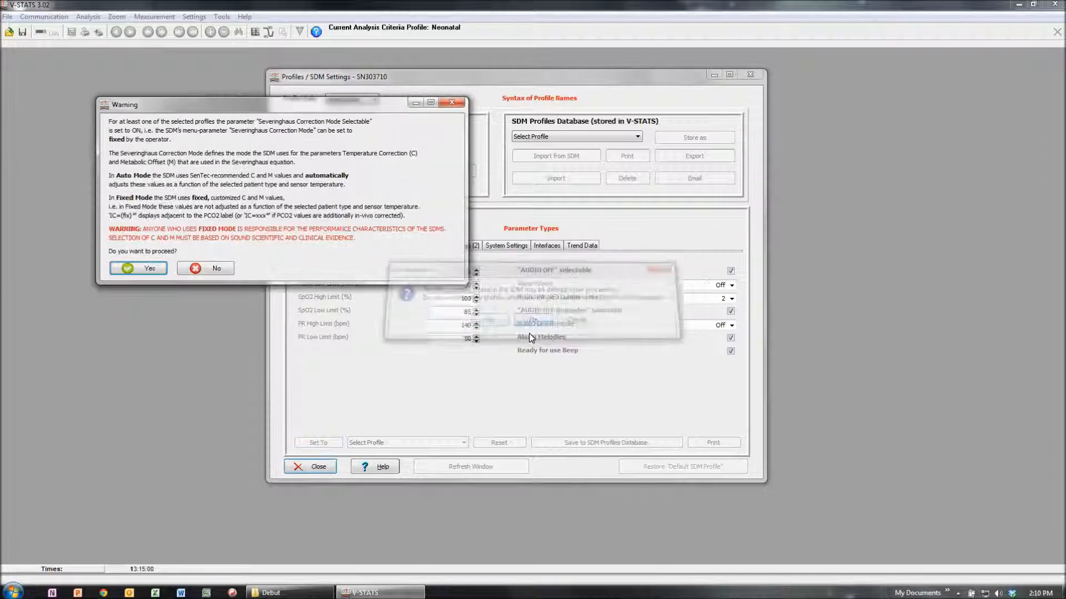
pyautogui.click(147, 268)
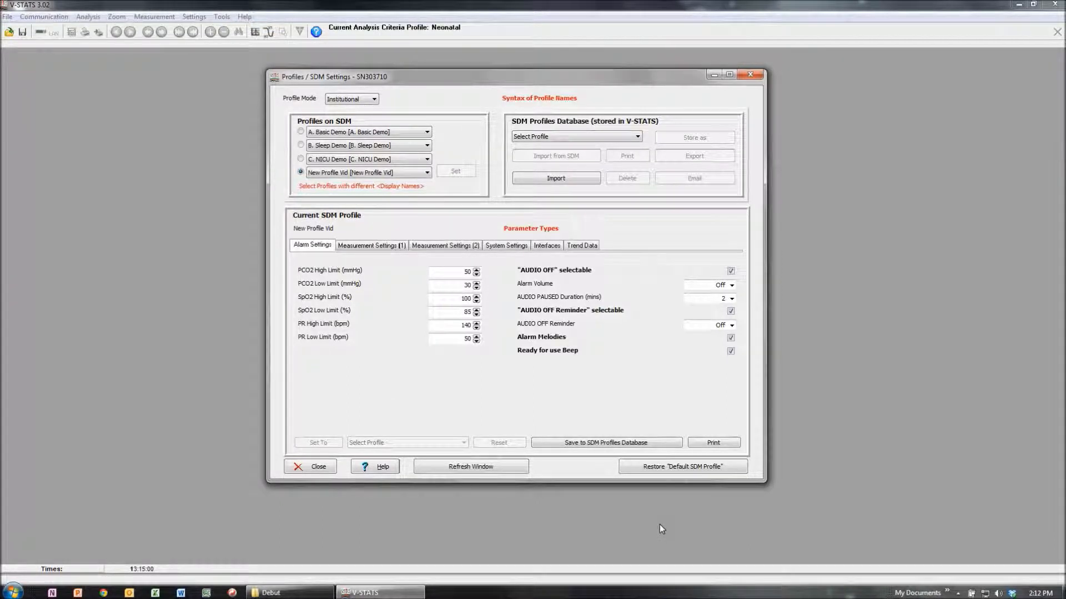
pyautogui.click(750, 73)
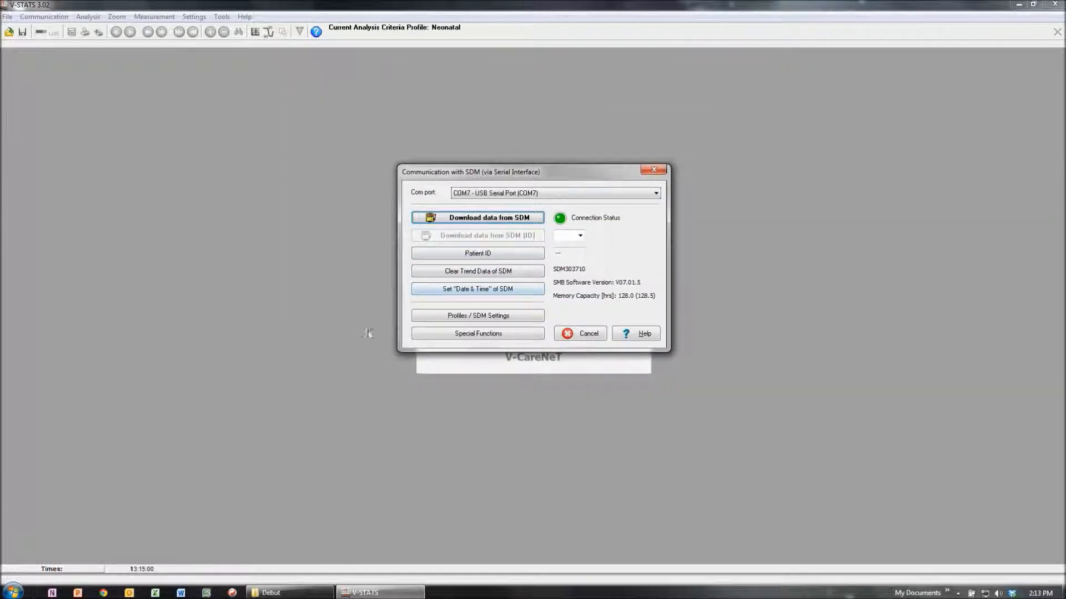
# Step: Examine the confirmations for clearing the SDM's trend data and setting its date and time, declining both operations
pyautogui.click(481, 273)
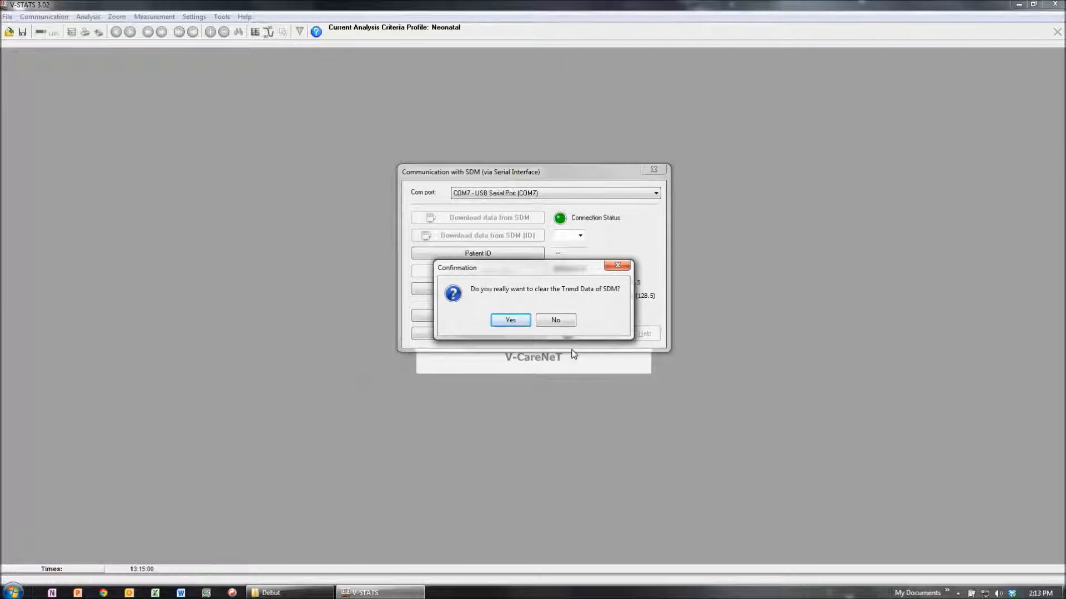
pyautogui.click(554, 322)
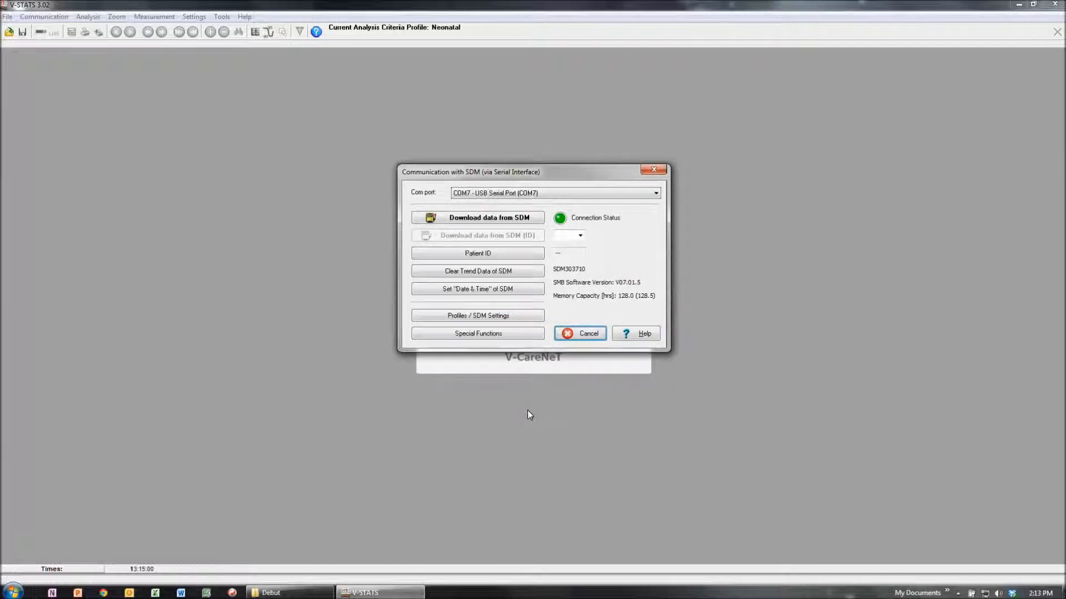
pyautogui.click(477, 289)
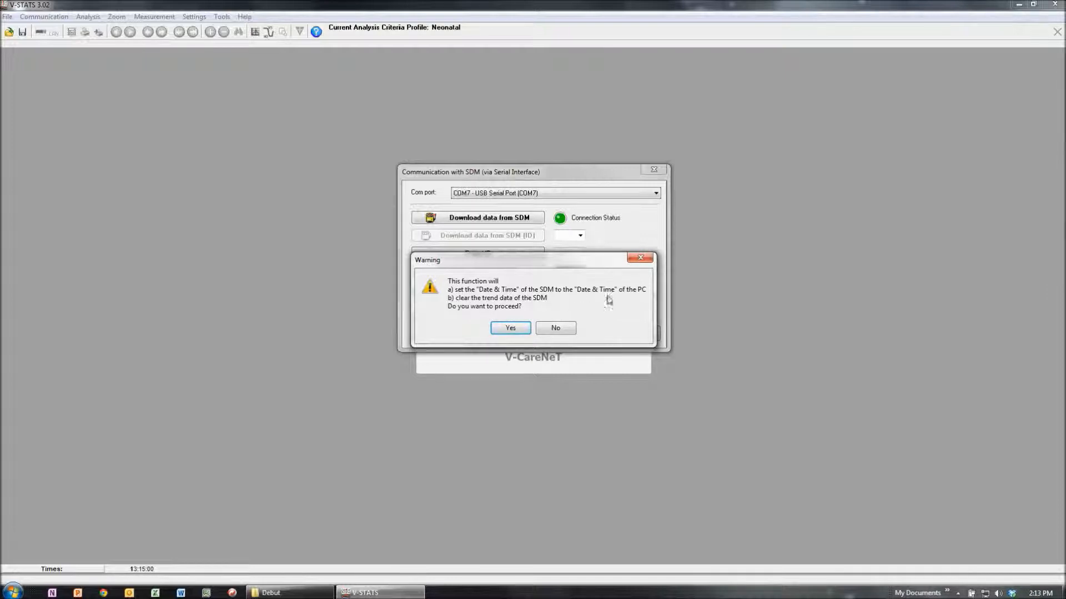
pyautogui.click(556, 328)
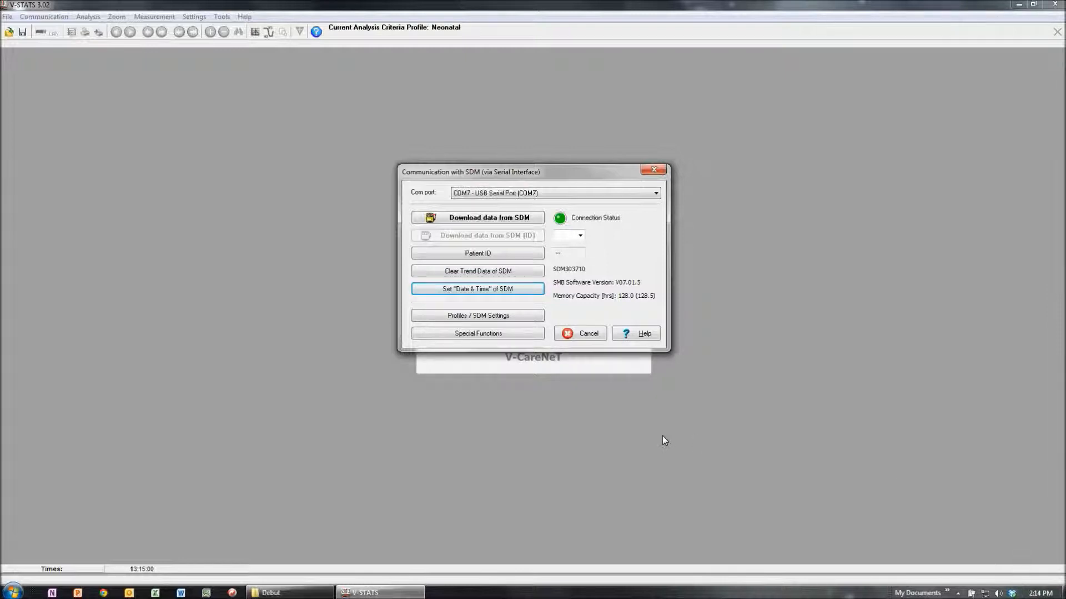
# Step: Enter the Special Functions password, review the available functions, and exit SDM communication
pyautogui.click(498, 334)
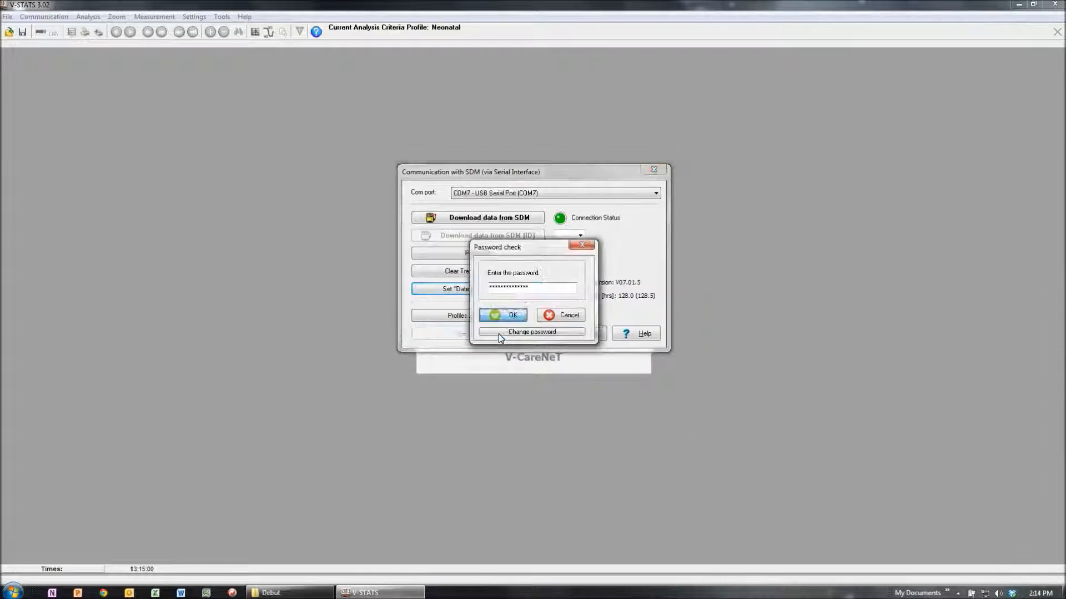
pyautogui.rightClick(506, 287)
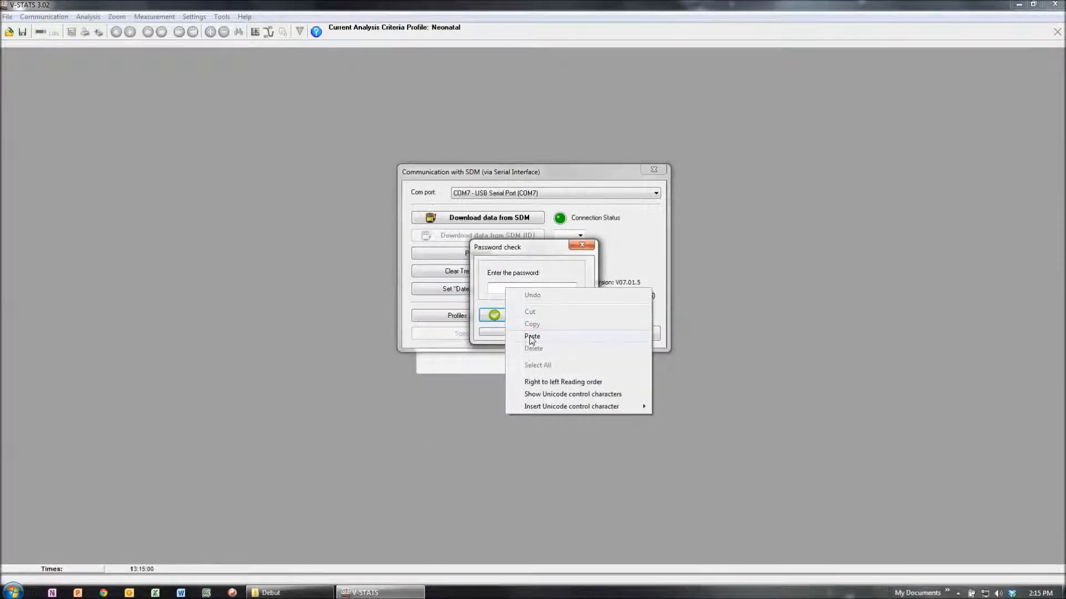
pyautogui.click(528, 335)
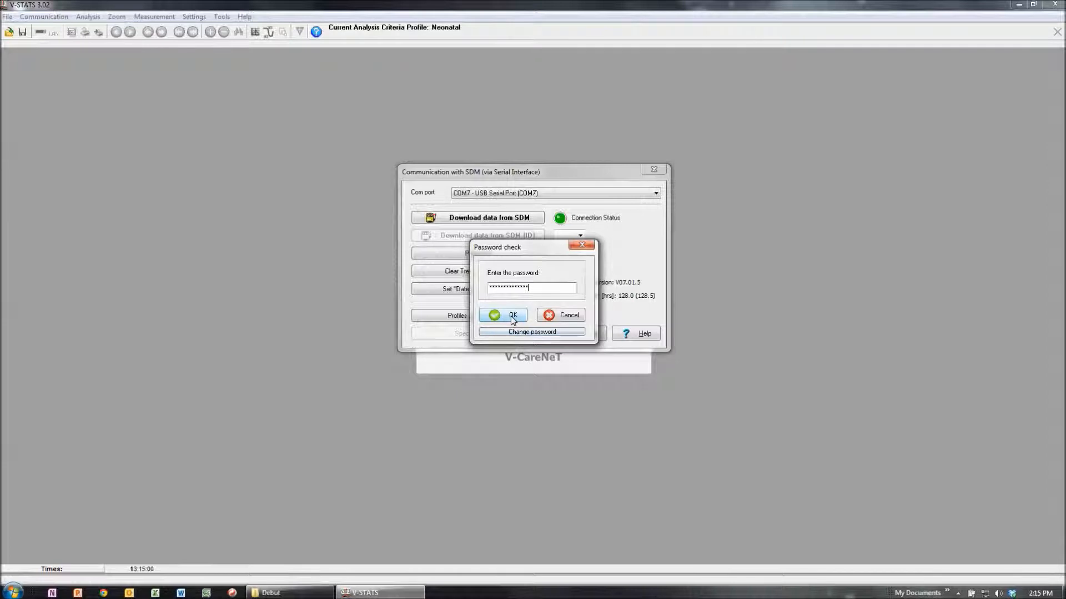
pyautogui.click(511, 316)
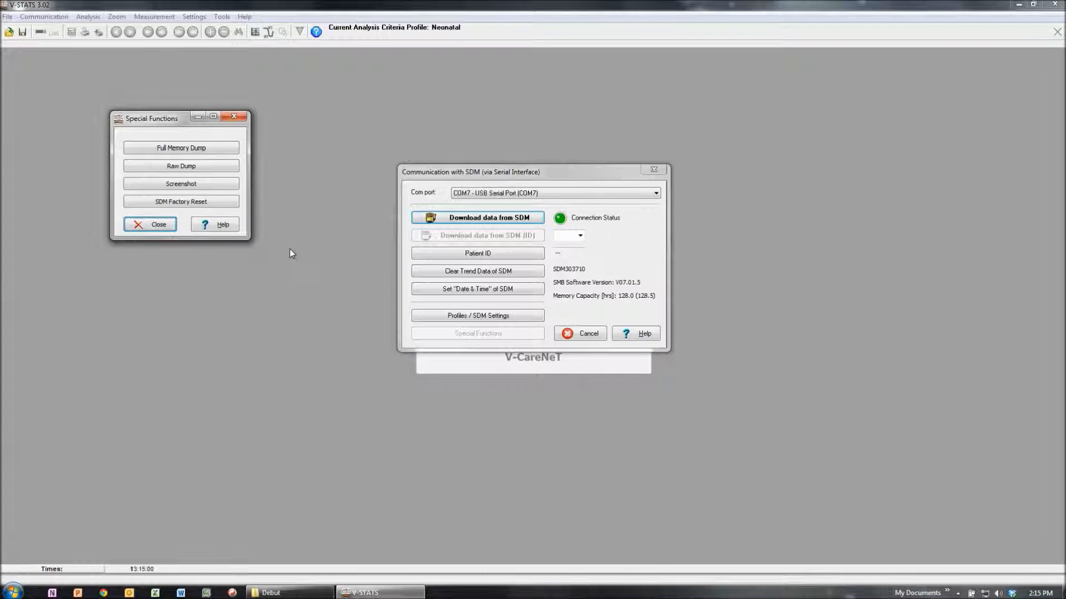
pyautogui.click(156, 226)
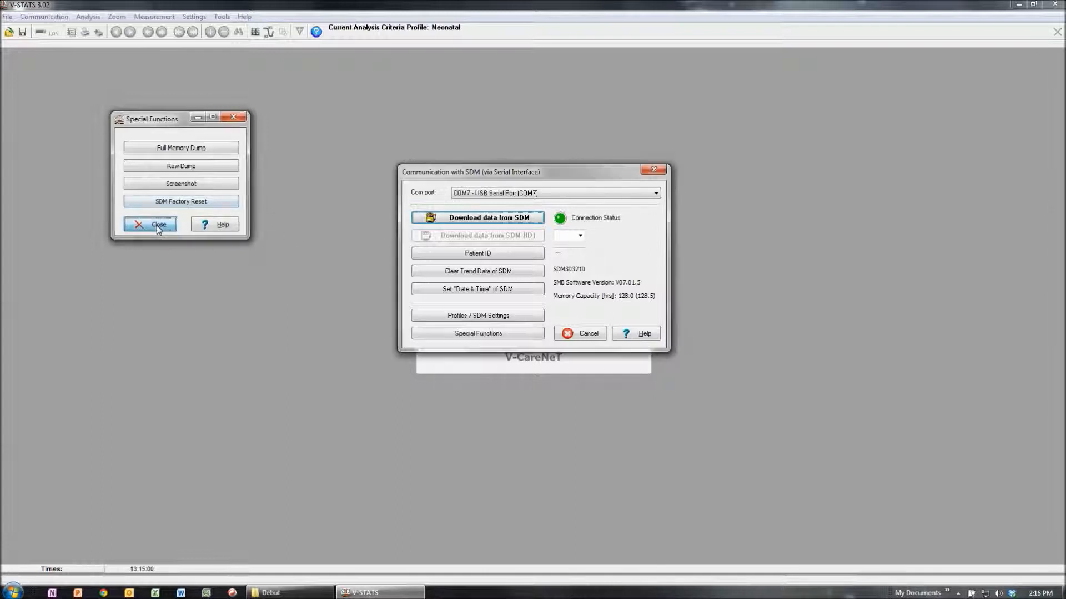
pyautogui.click(597, 335)
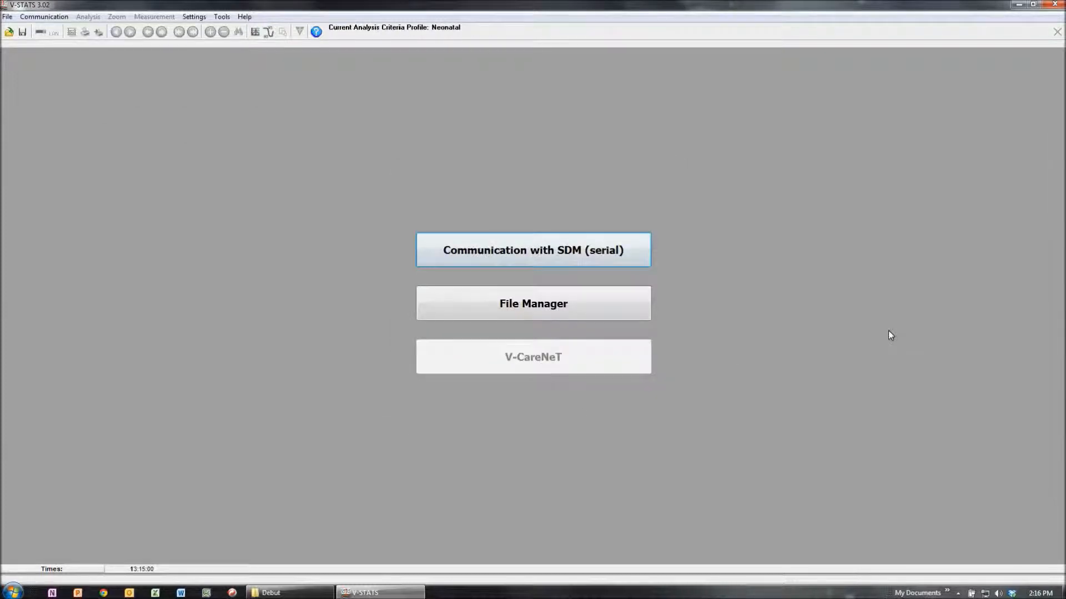